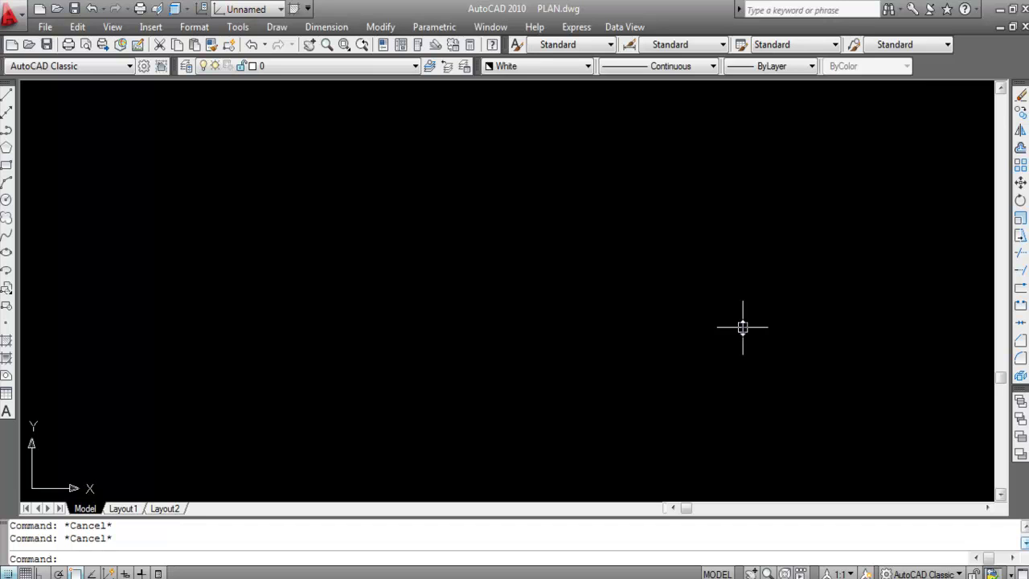
Step: Set Drawing Units angle type to Deg/Min/Sec with 0d00'00" precision
text(UNITS)
key(Escape)
text(UN)
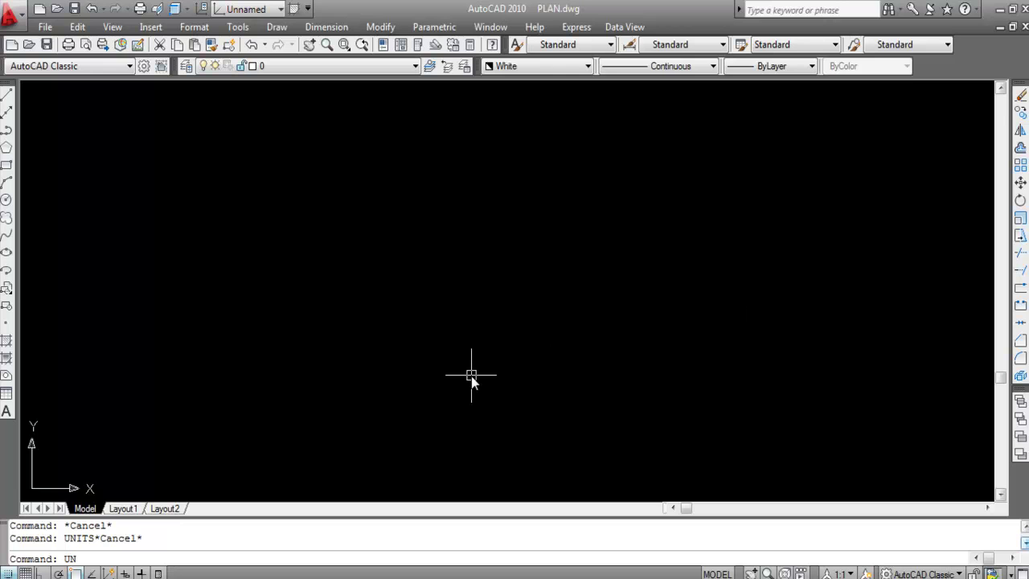
click(194, 27)
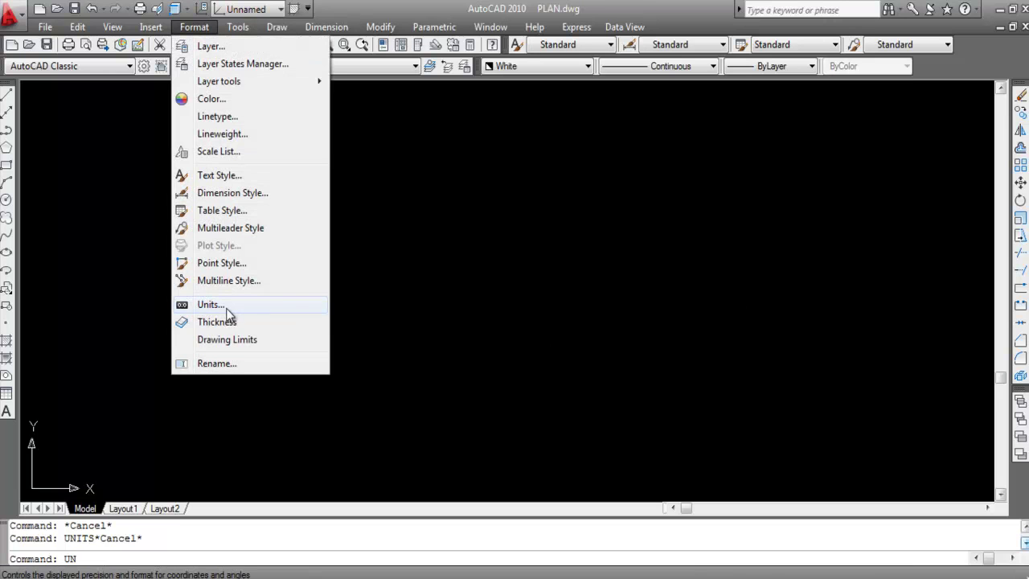
click(648, 314)
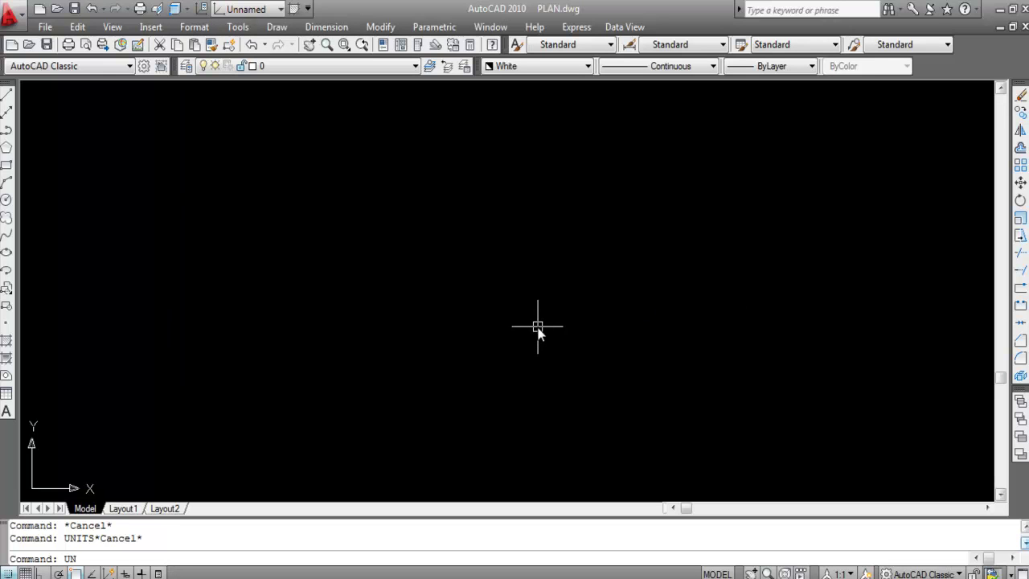
key(Return)
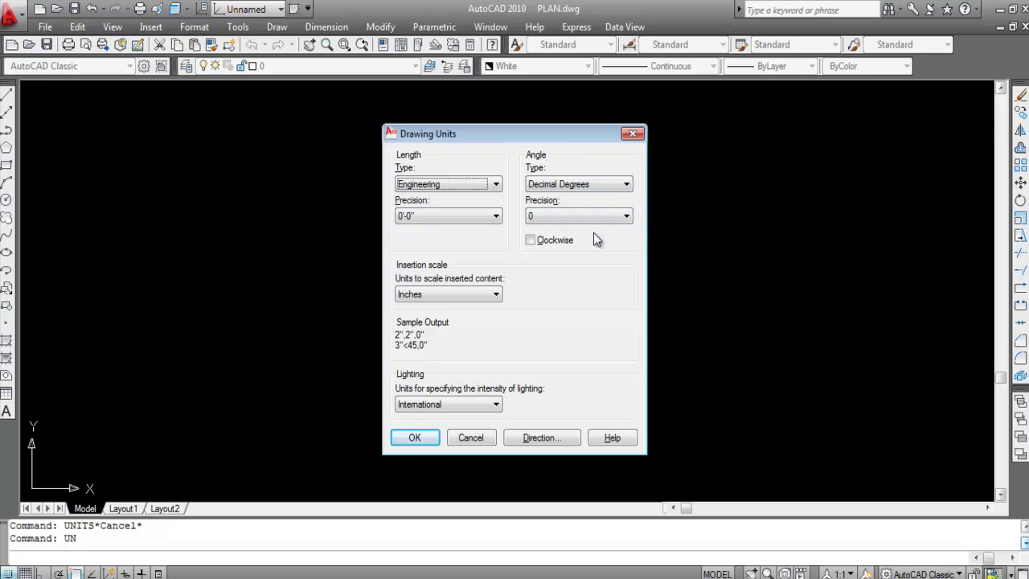
click(626, 184)
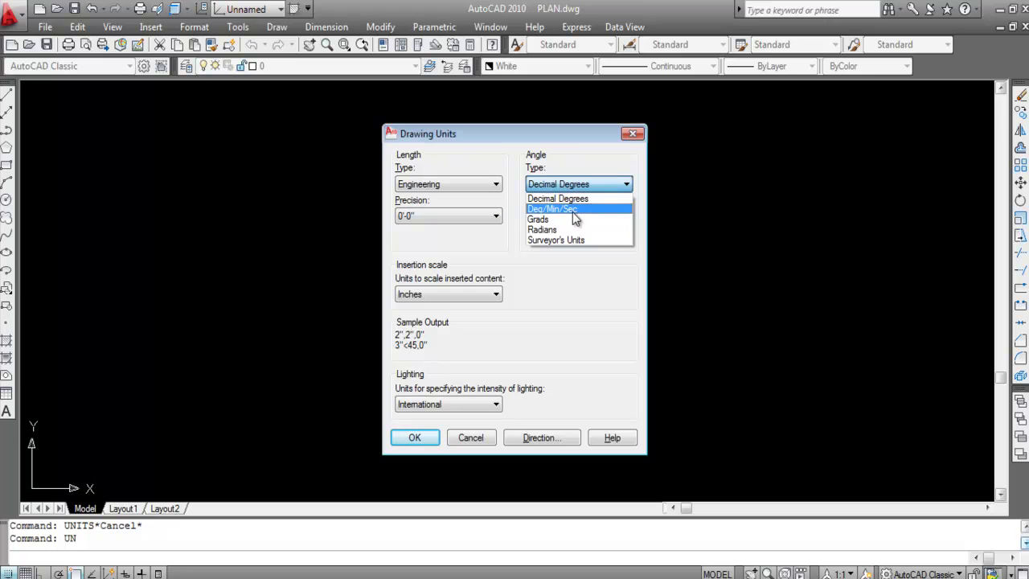
click(573, 212)
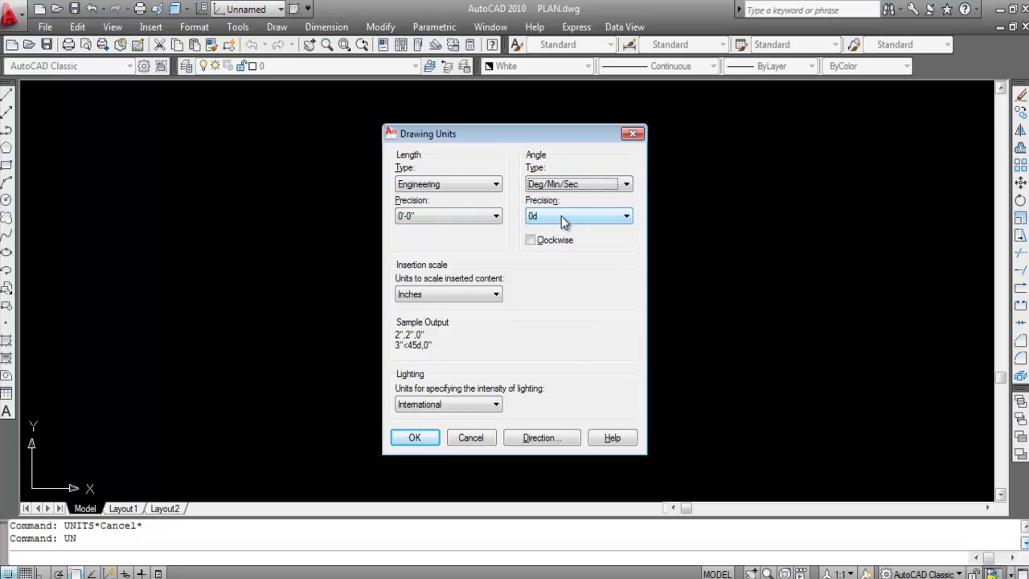
click(564, 221)
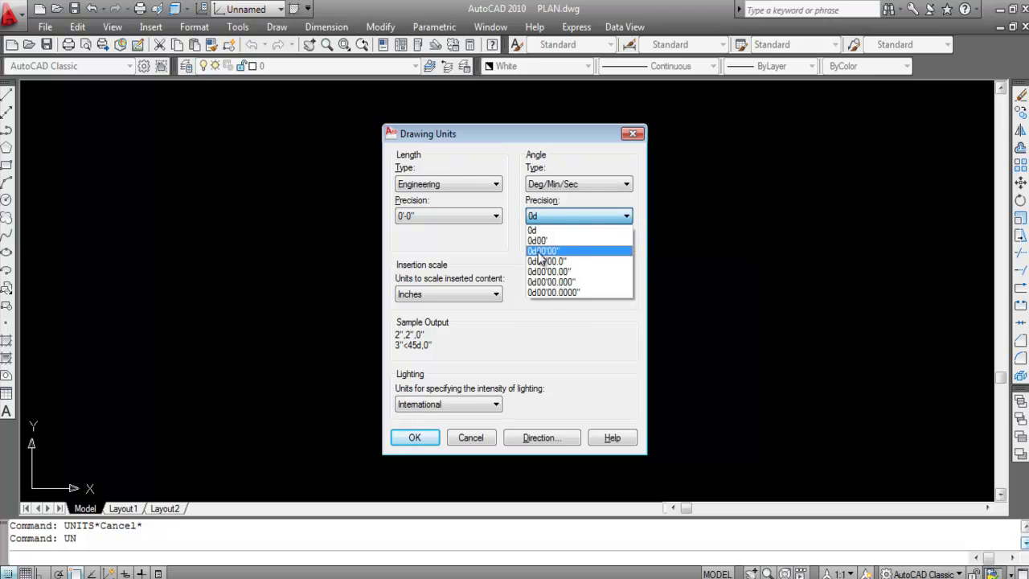
click(548, 252)
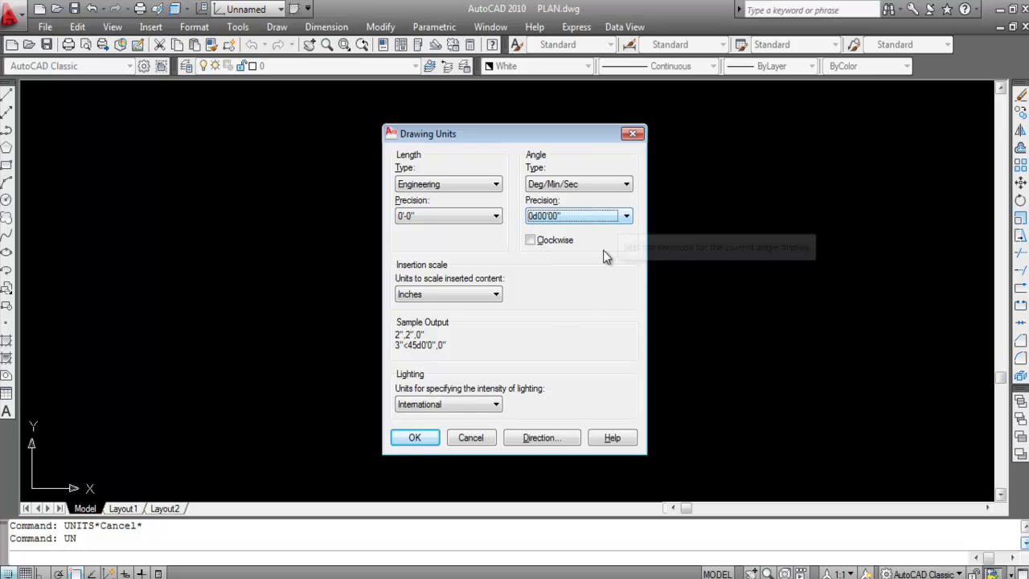
click(413, 439)
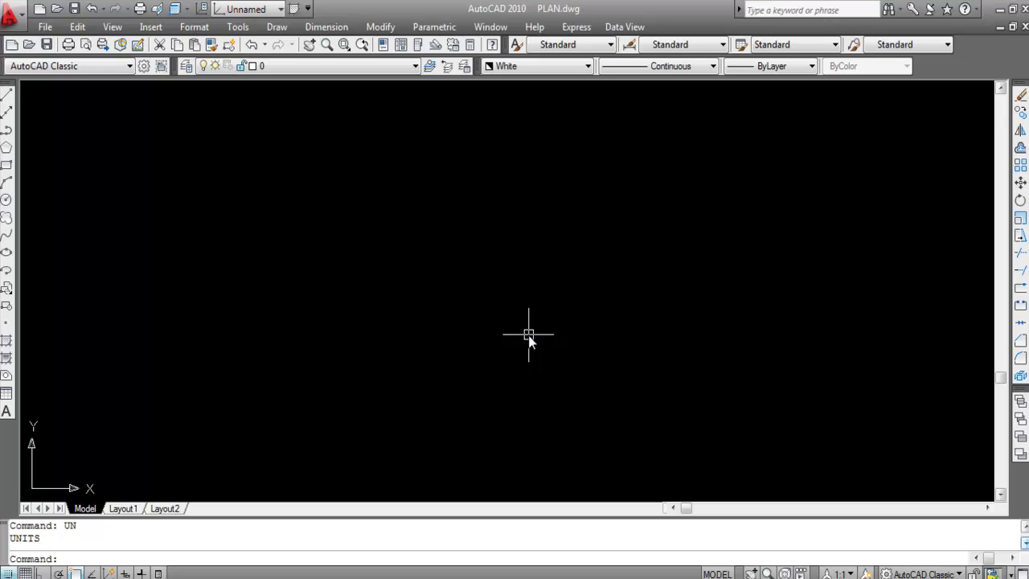
Step: Draw one horizontal base line with Ortho on, then zoom in
text(L)
key(Return)
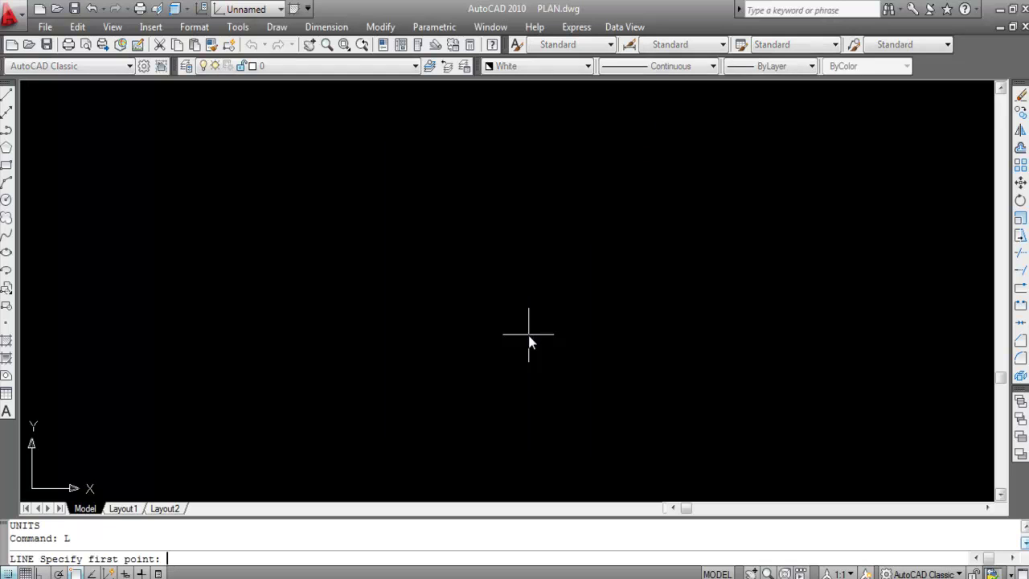
click(409, 326)
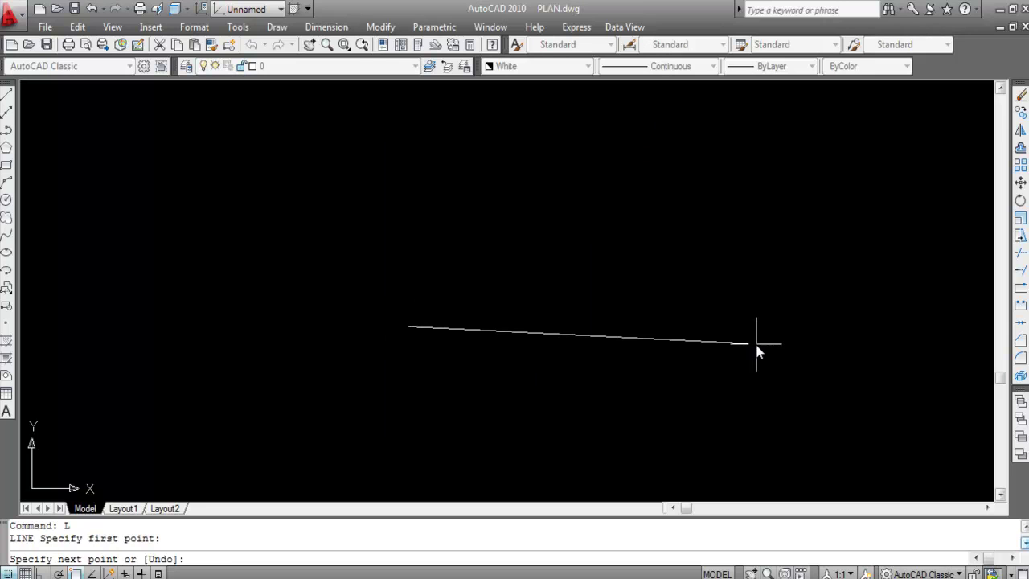
key(F8)
click(590, 354)
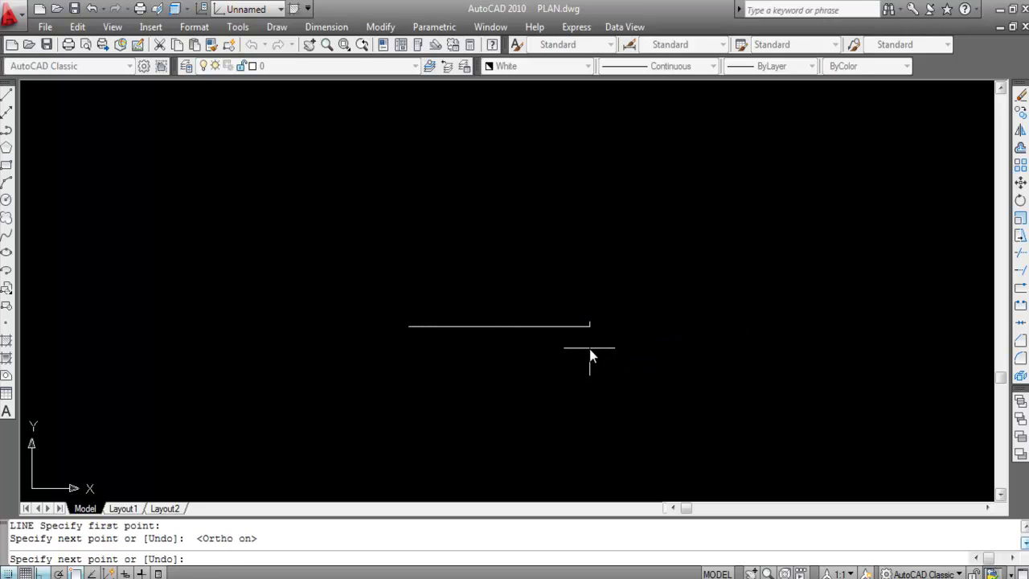
key(Escape)
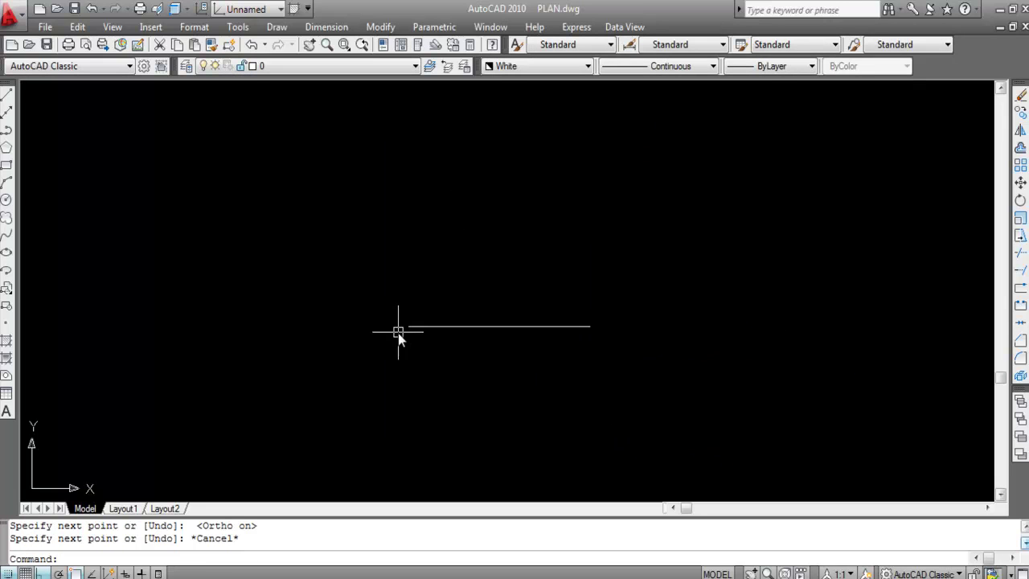
scroll(398, 333, up, 3)
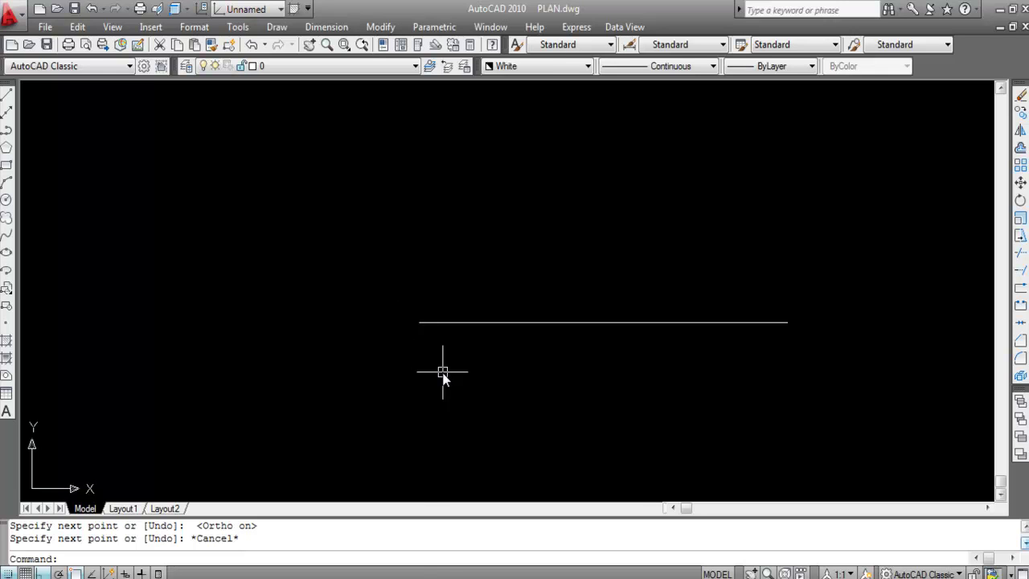
text(L)
key(Return)
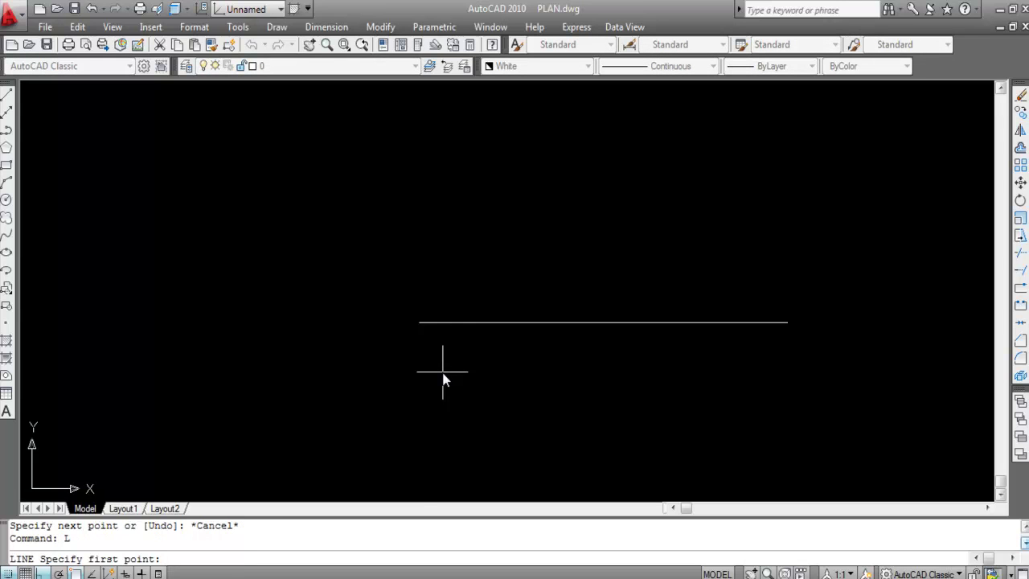
click(418, 323)
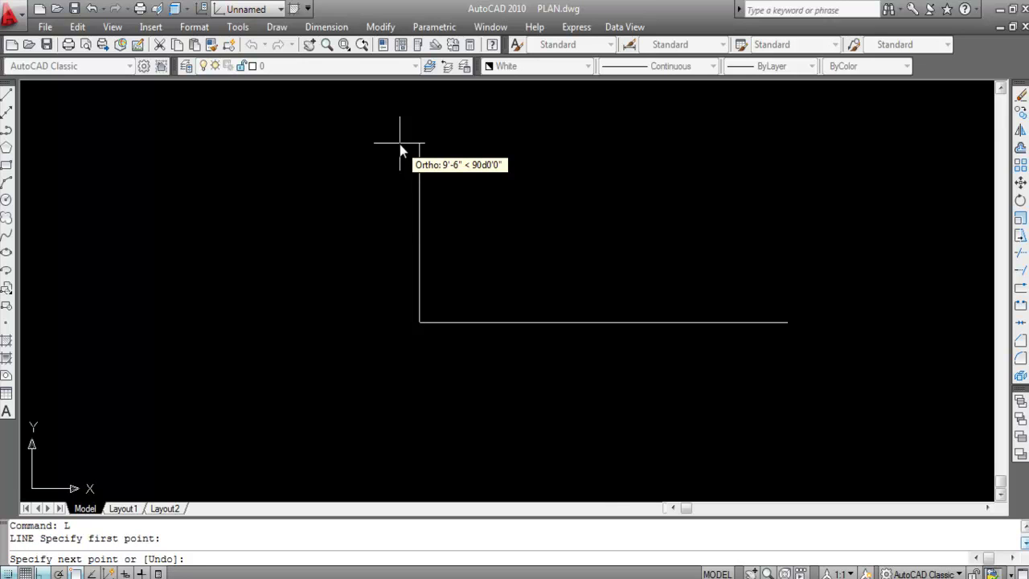
text(@20'<45D)
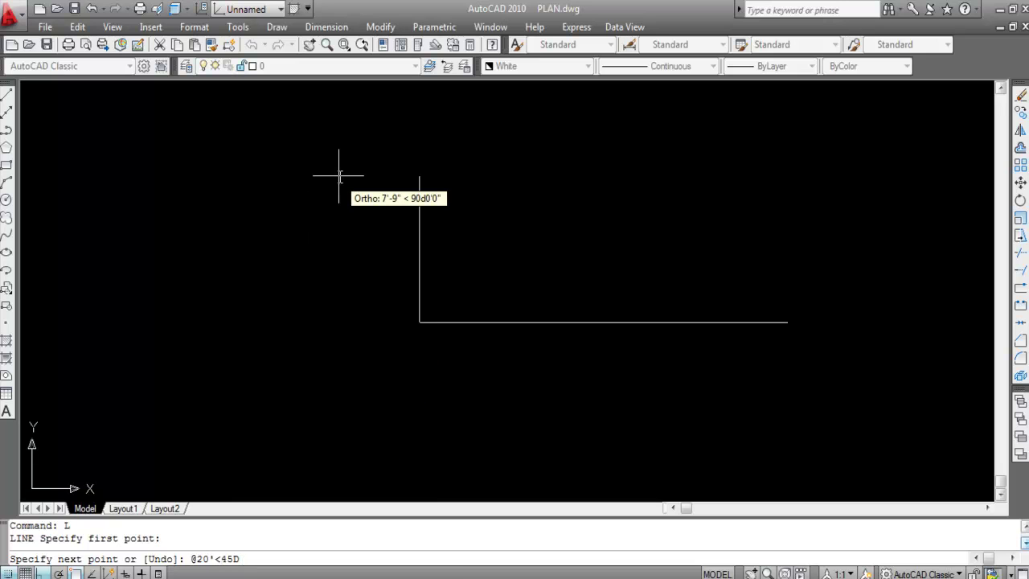
text(10'5")
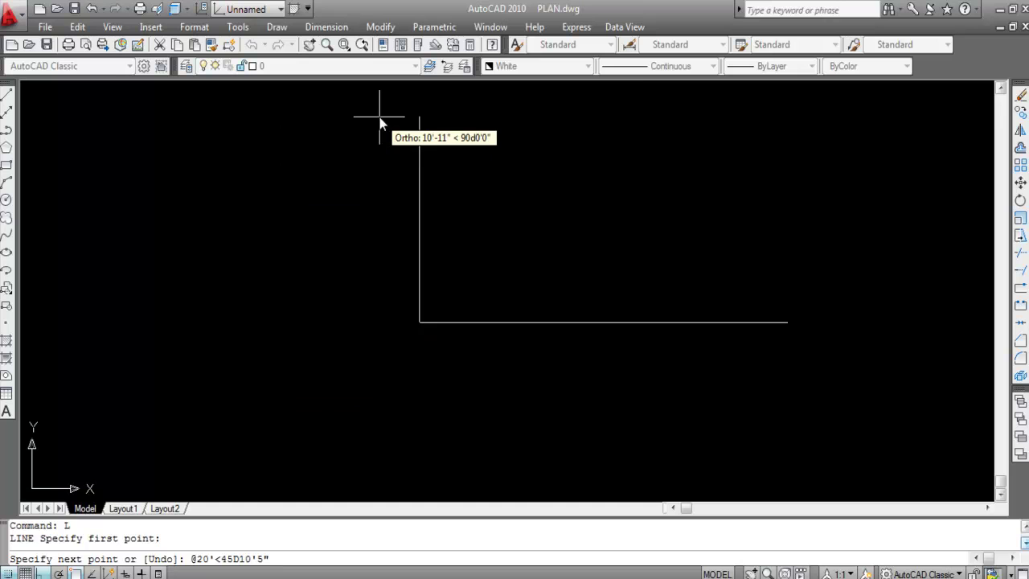
Step: Commit the 20' line at 45d10'5" and end the LINE command
key(Return)
scroll(271, 322, down, 5)
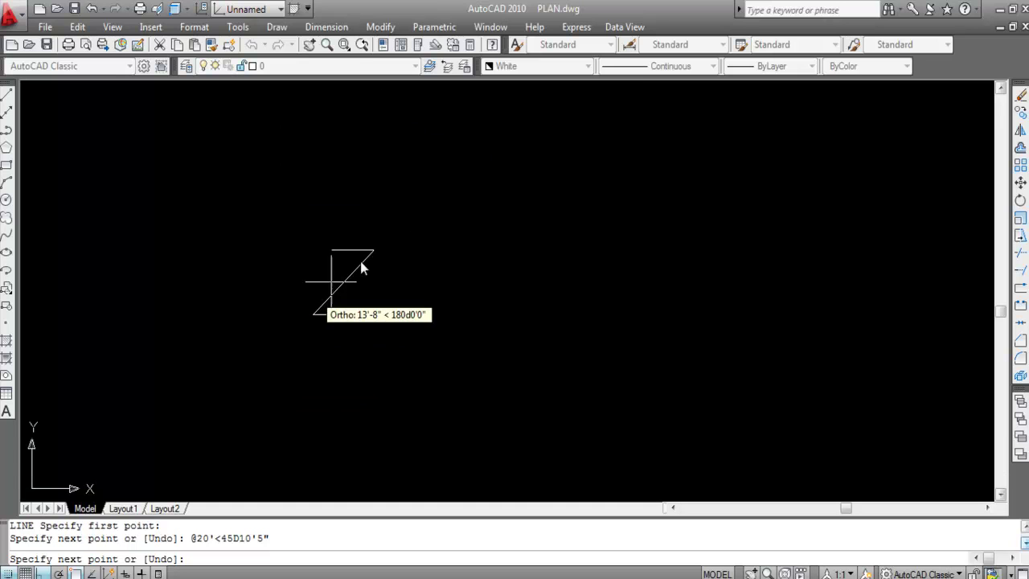
key(Escape)
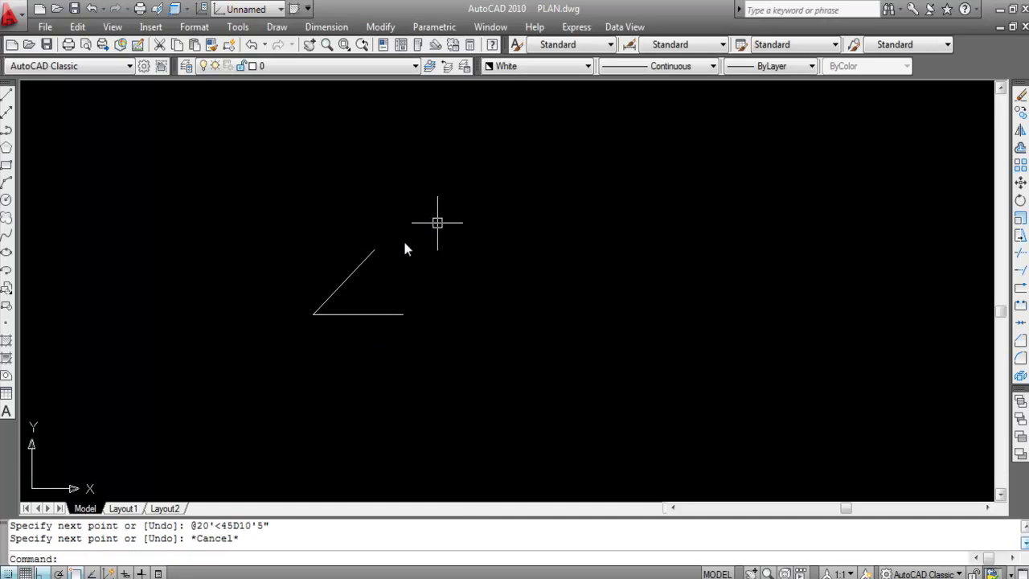
scroll(176, 295, up, 2)
Step: Add a 20' aligned dimension along the diagonal line
mouse_move(418, 285)
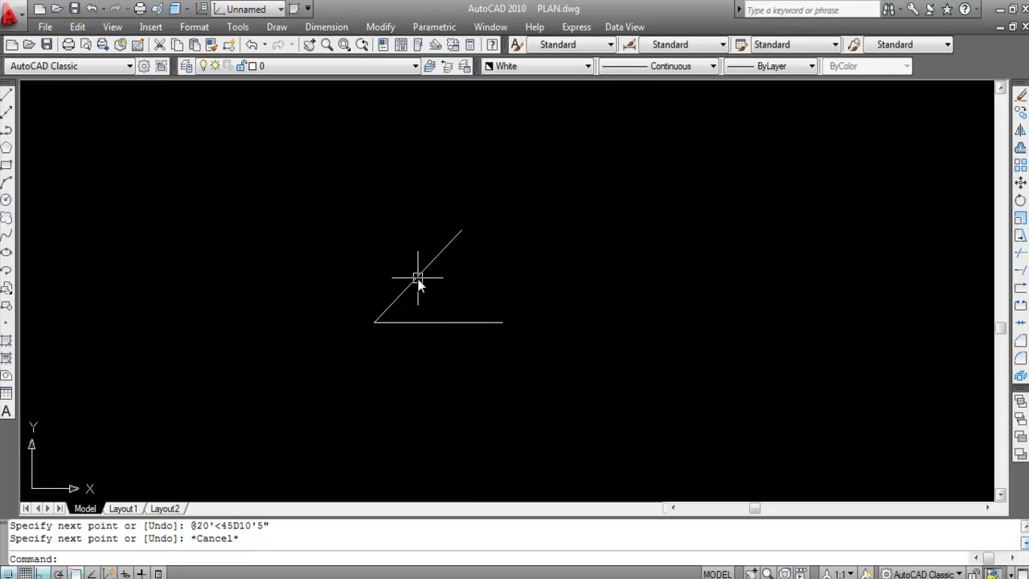
click(327, 27)
click(337, 87)
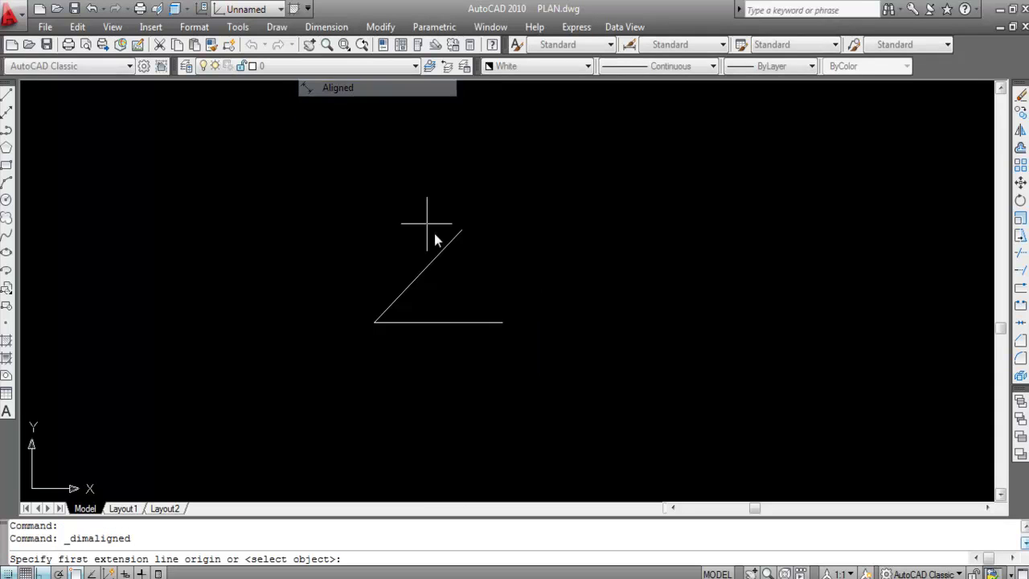
key(F8)
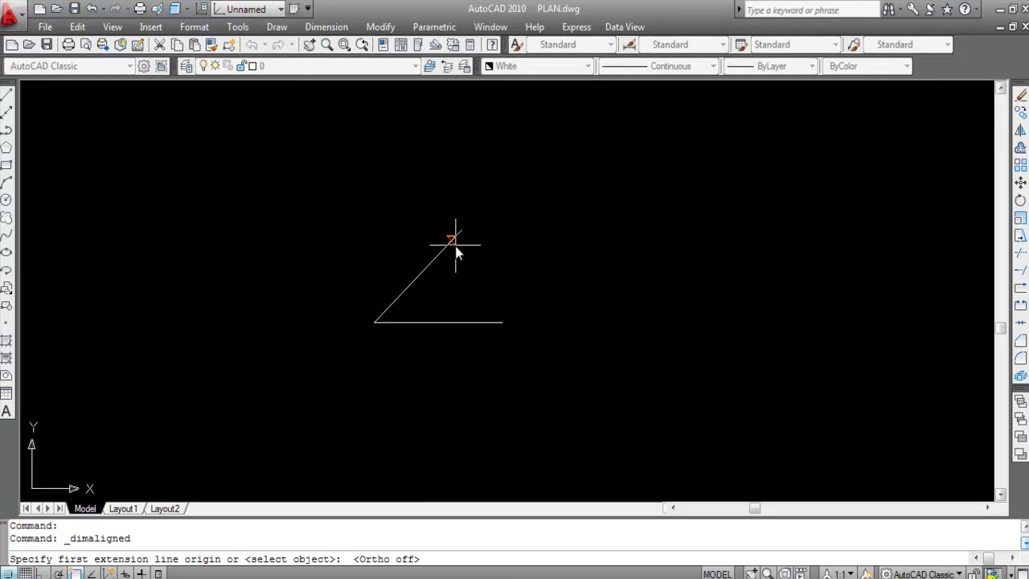
click(462, 231)
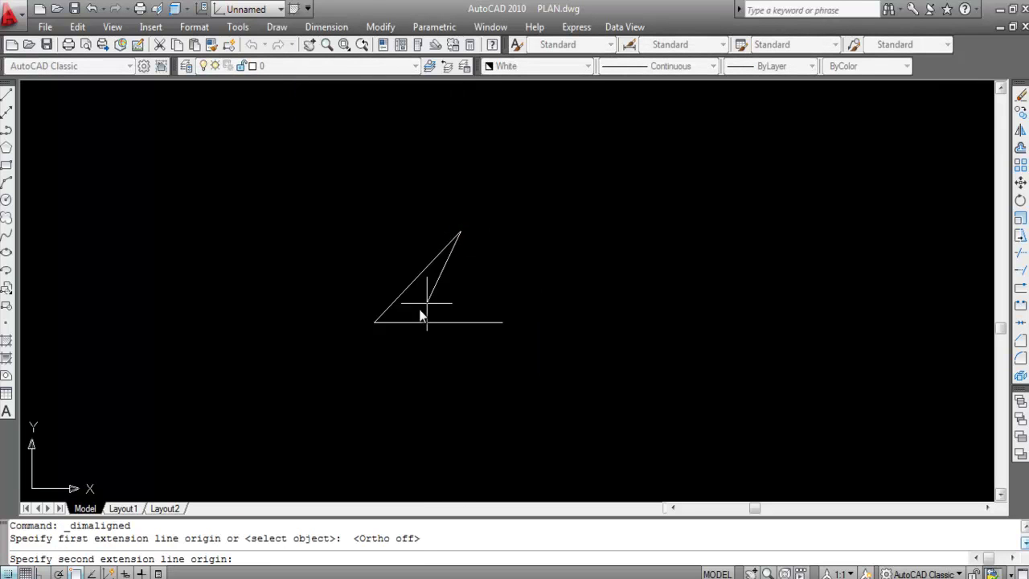
click(378, 317)
click(367, 276)
scroll(398, 282, up, 5)
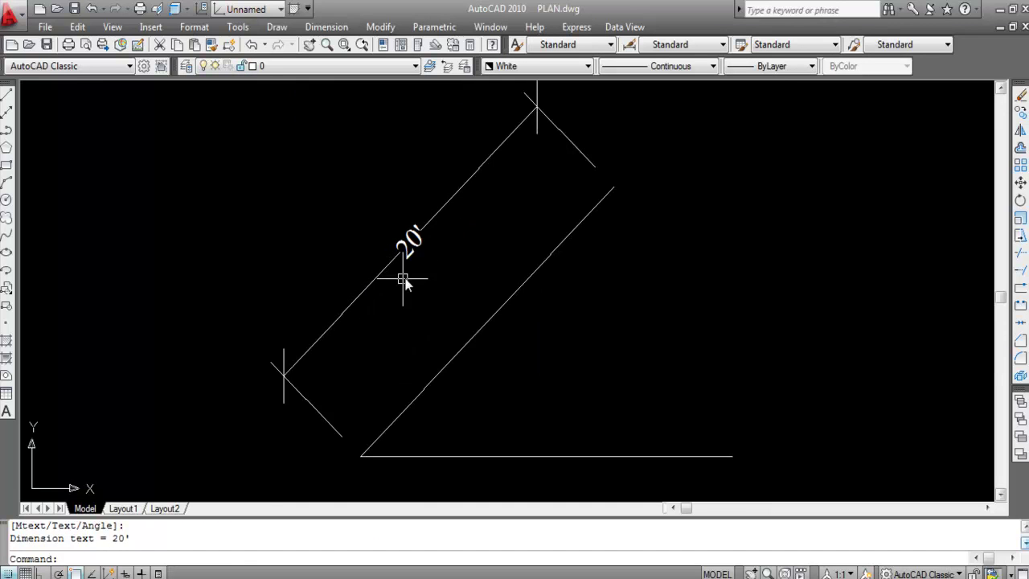
scroll(538, 246, down, 4)
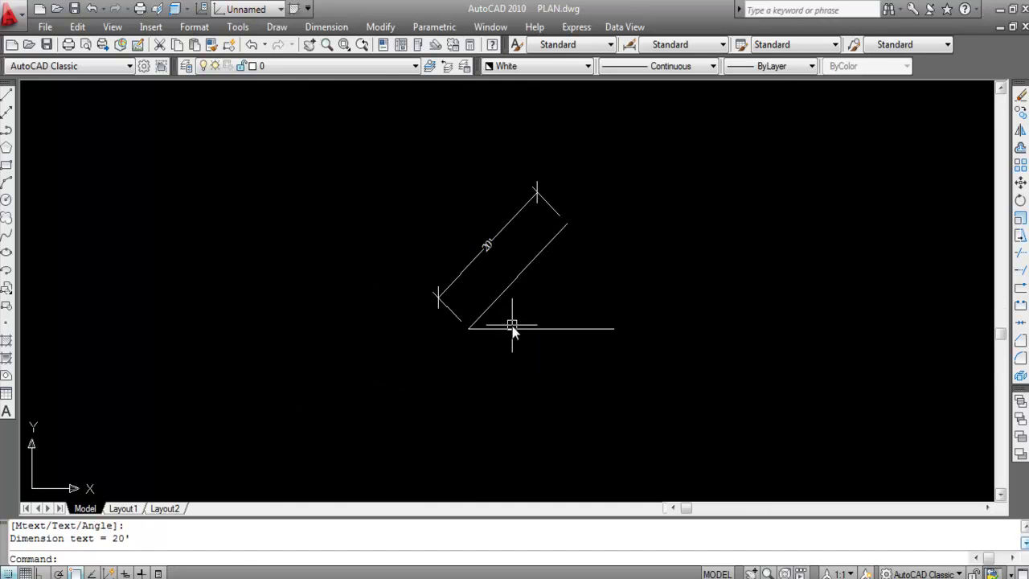
Step: Add a 45° angular dimension between the diagonal and the horizontal base line
click(334, 30)
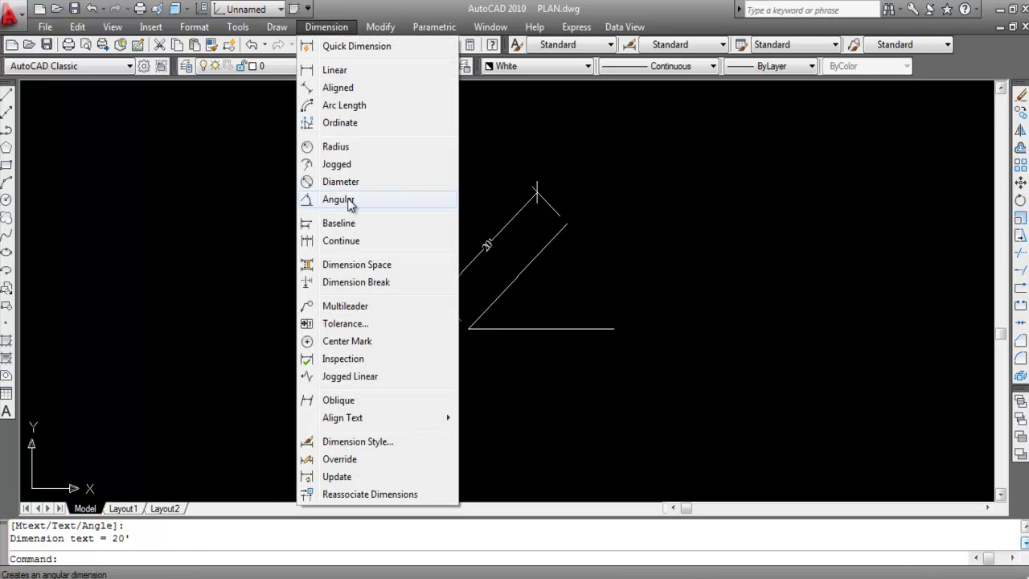
click(350, 200)
click(500, 292)
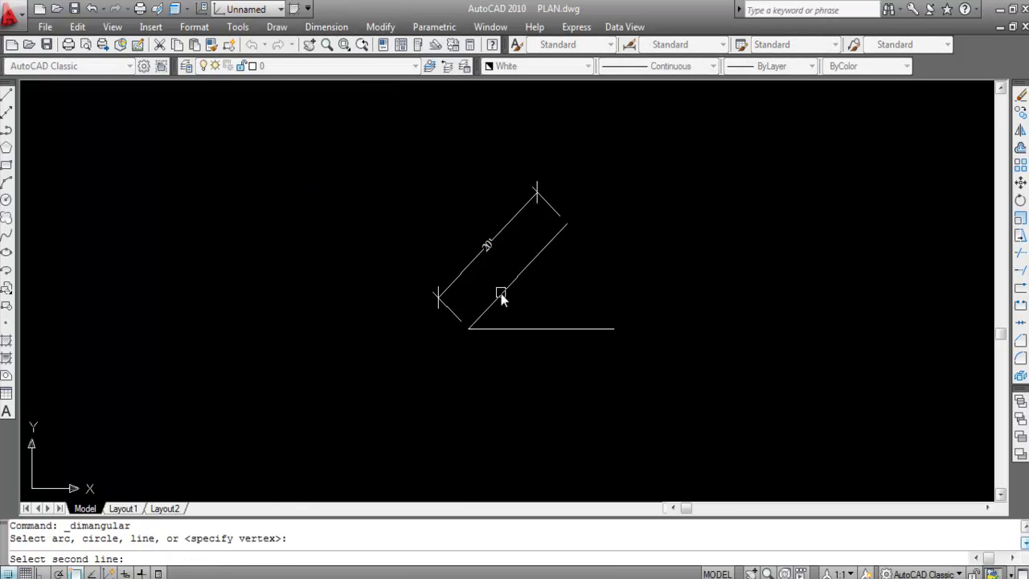
click(517, 331)
scroll(526, 293, up, 5)
click(567, 297)
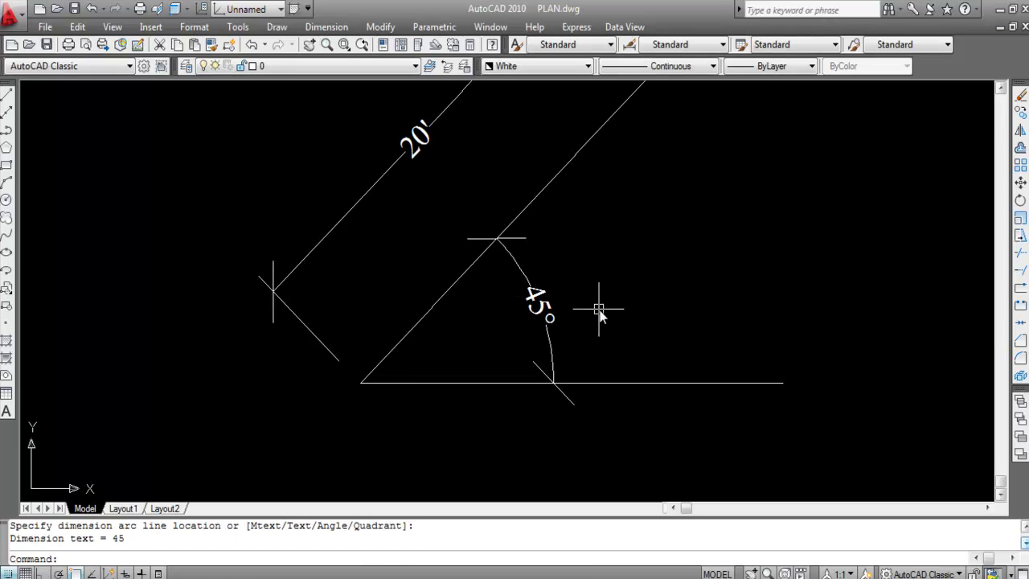
scroll(562, 362, down, 2)
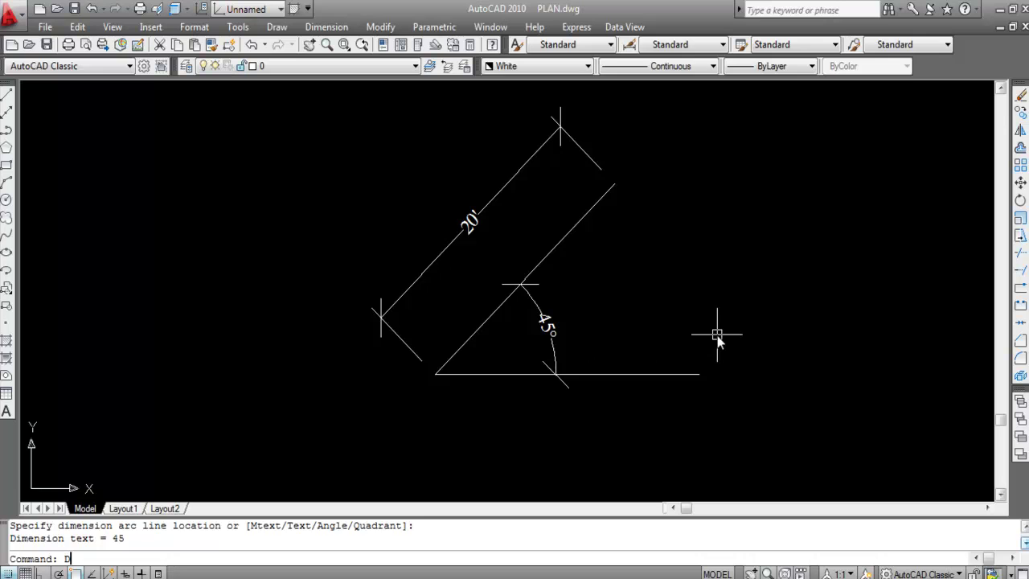
Step: Set the Standard style's angular units to Degrees Minutes Seconds with 0d00'00" precision
key(Return)
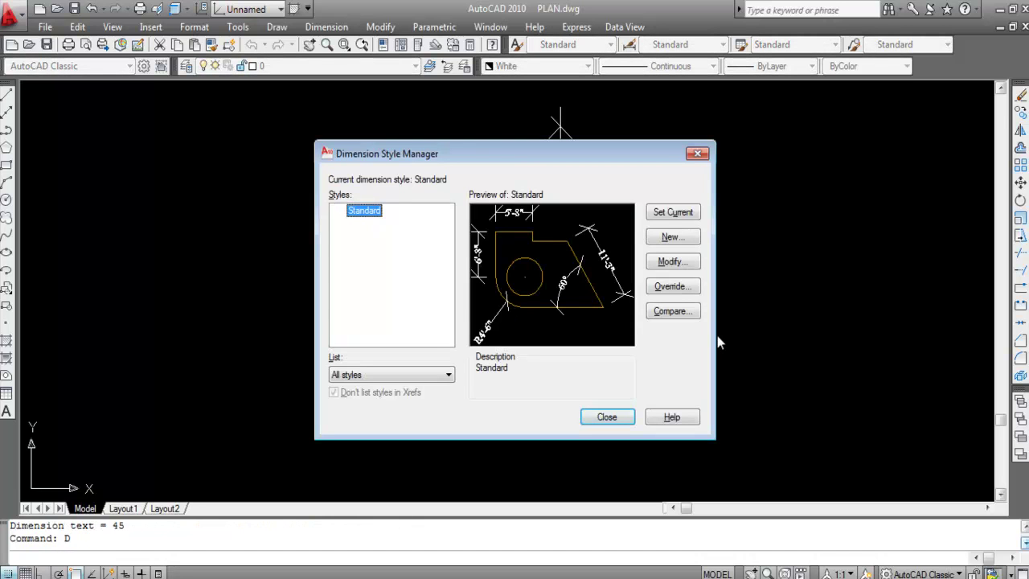
click(667, 266)
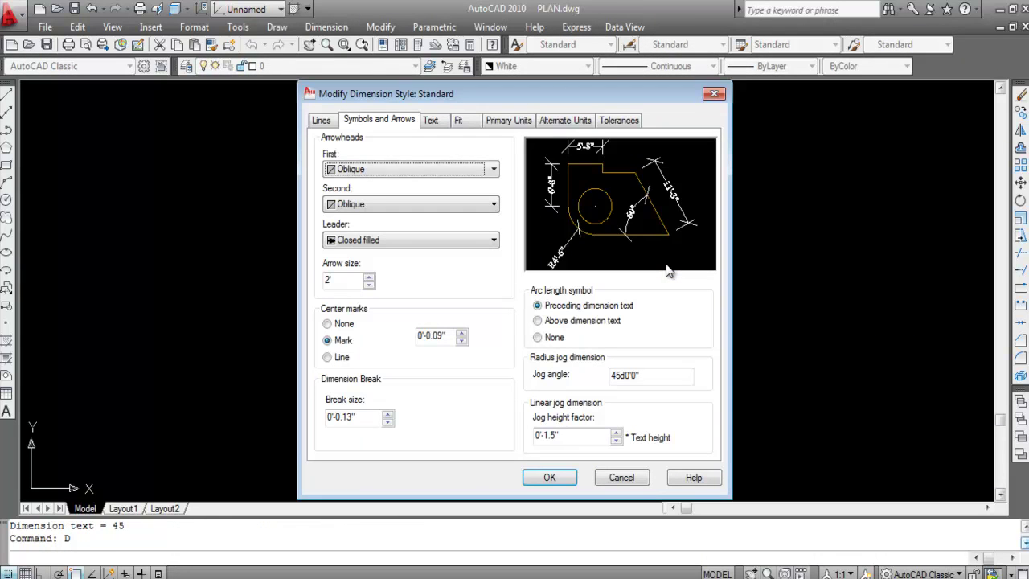
click(514, 123)
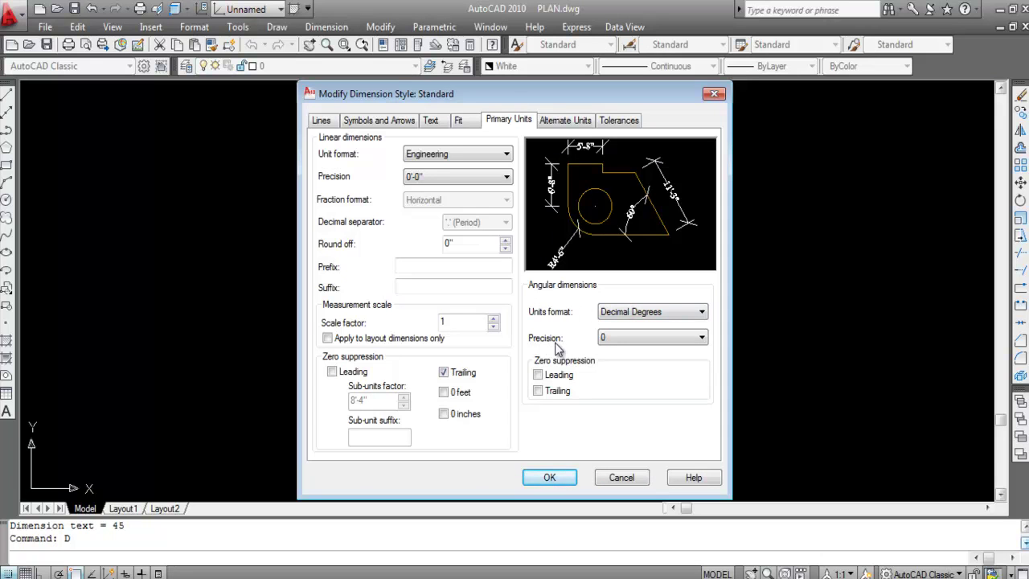
click(669, 313)
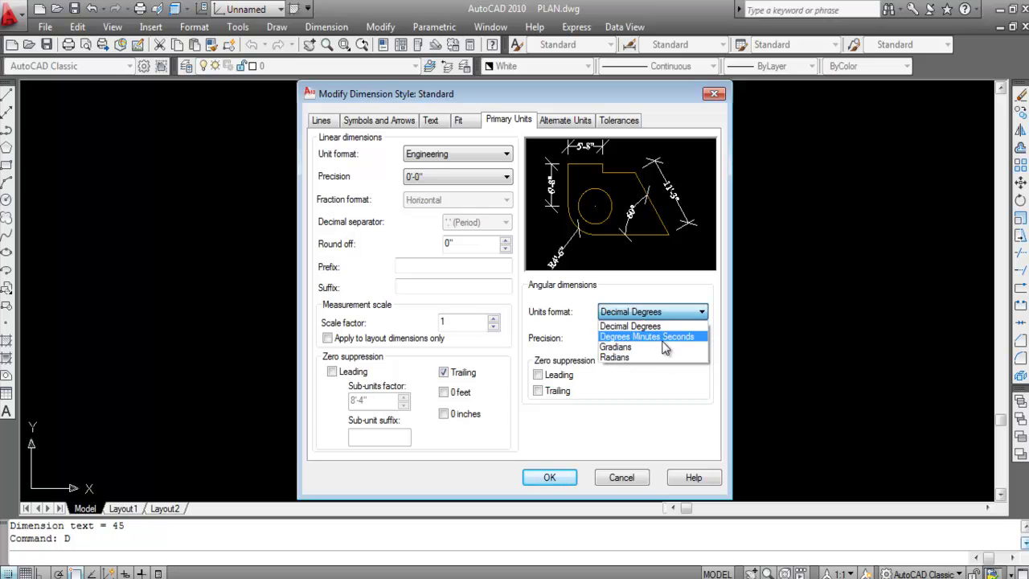
click(661, 338)
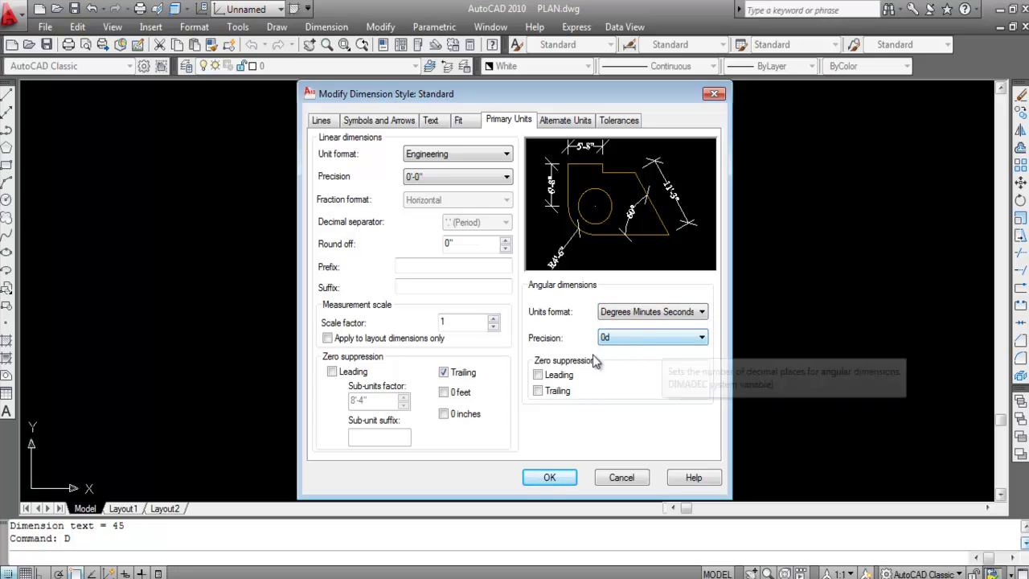
click(651, 339)
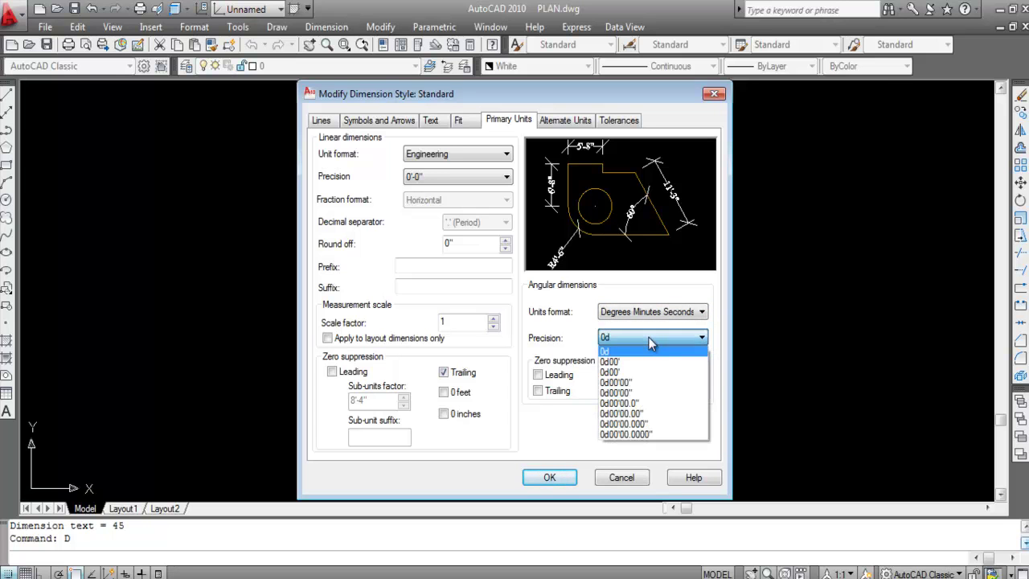
click(619, 383)
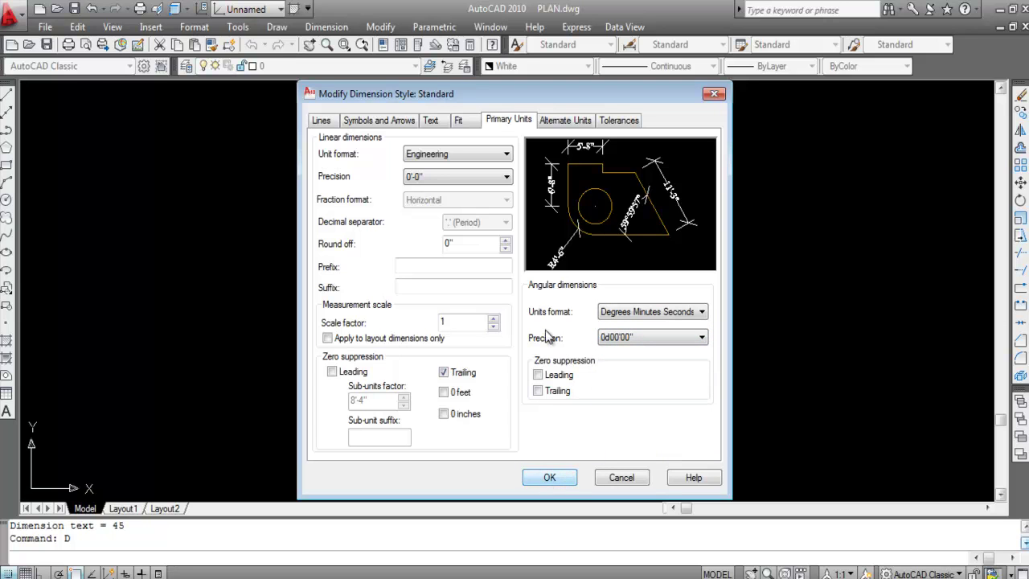
click(551, 482)
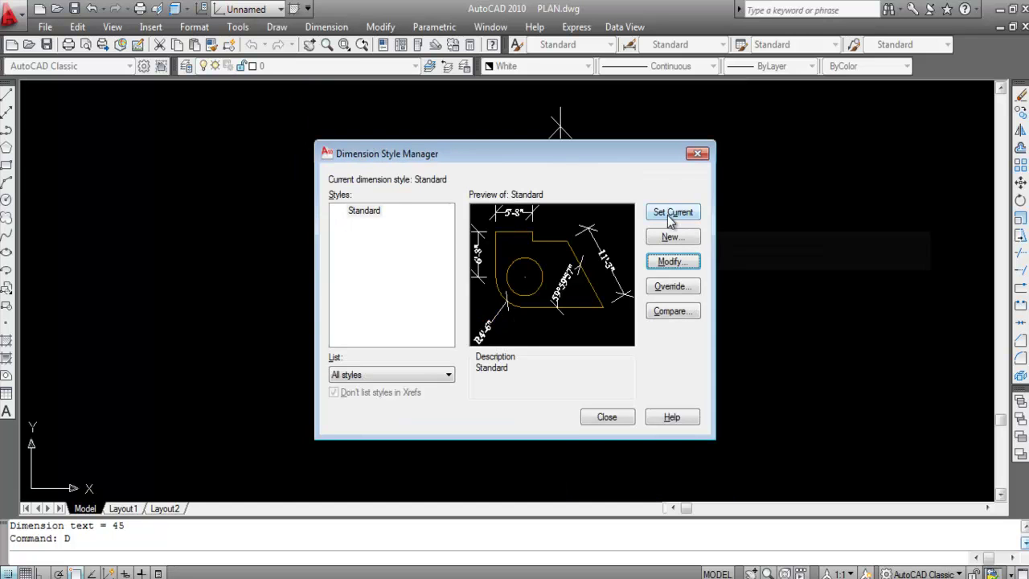
click(617, 416)
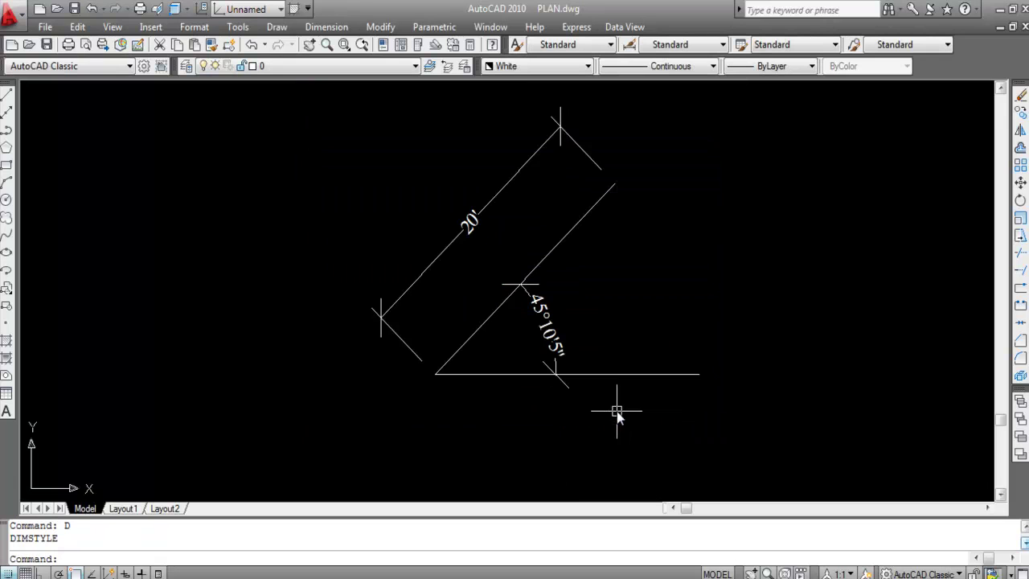
scroll(512, 355, up, 1)
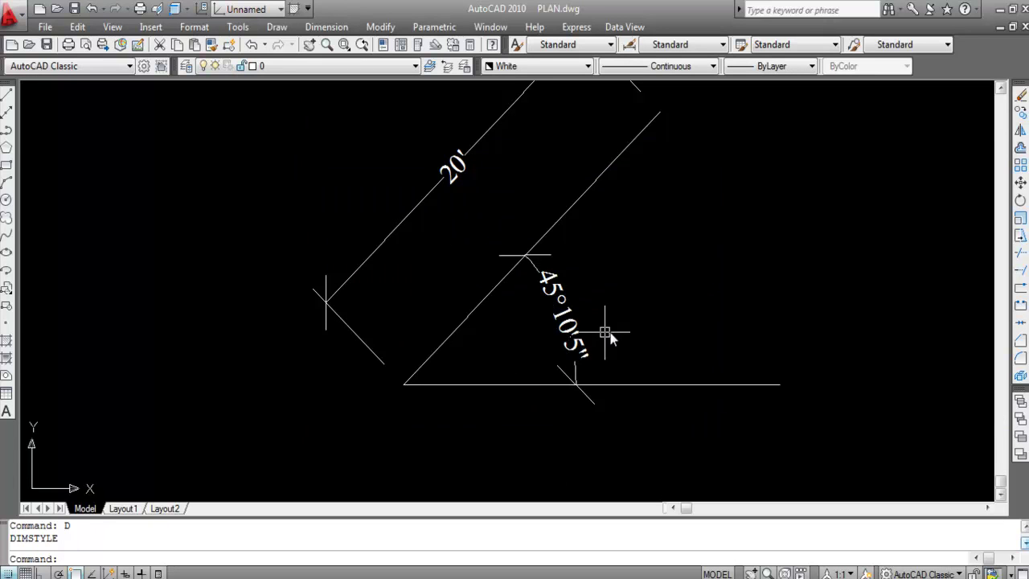
scroll(531, 302, down, 1)
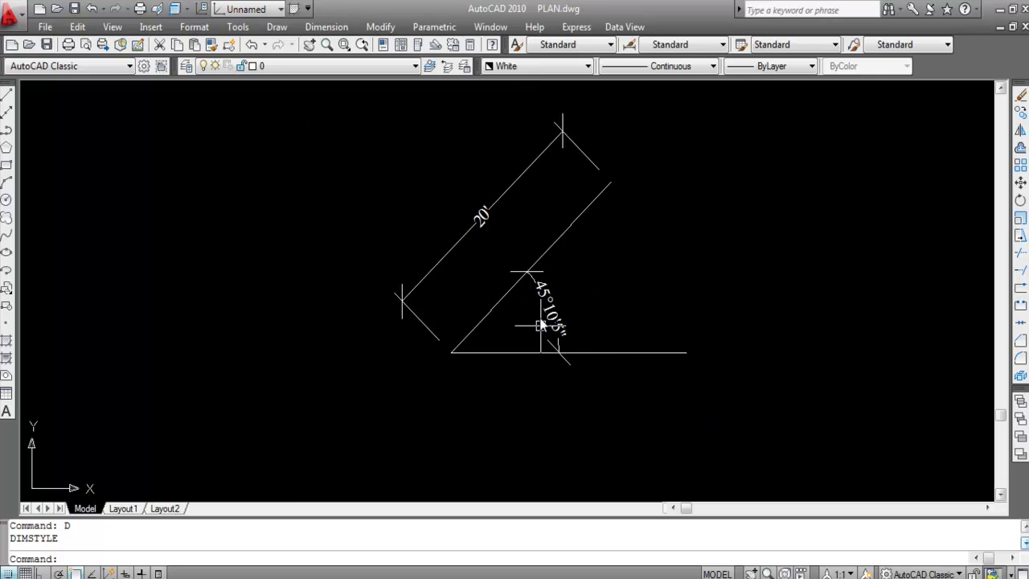
scroll(540, 323, up, 1)
Step: Delete the old angle dimension and redraw it between both lines, reading 45°10'5"
click(567, 329)
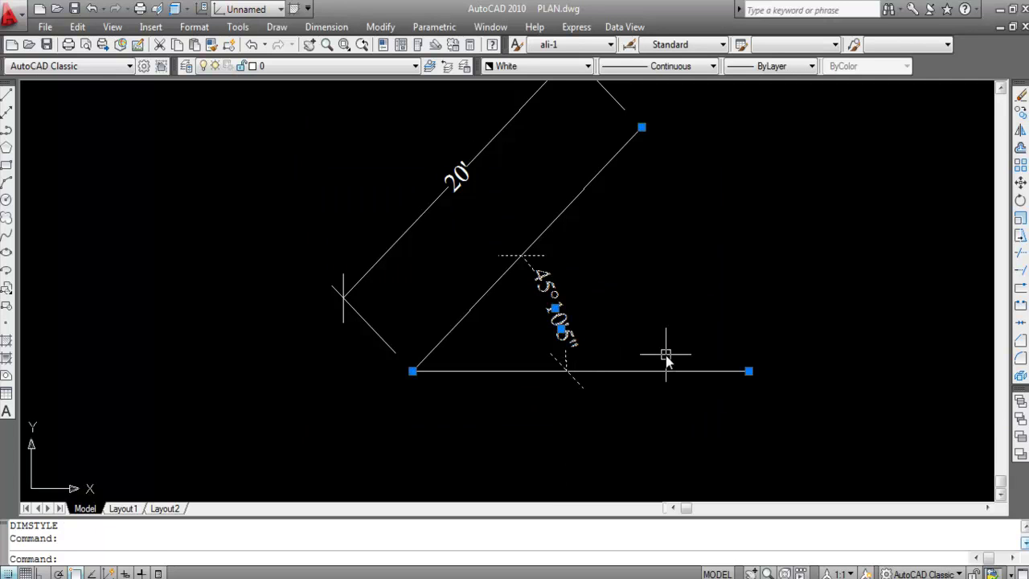
key(Delete)
click(327, 26)
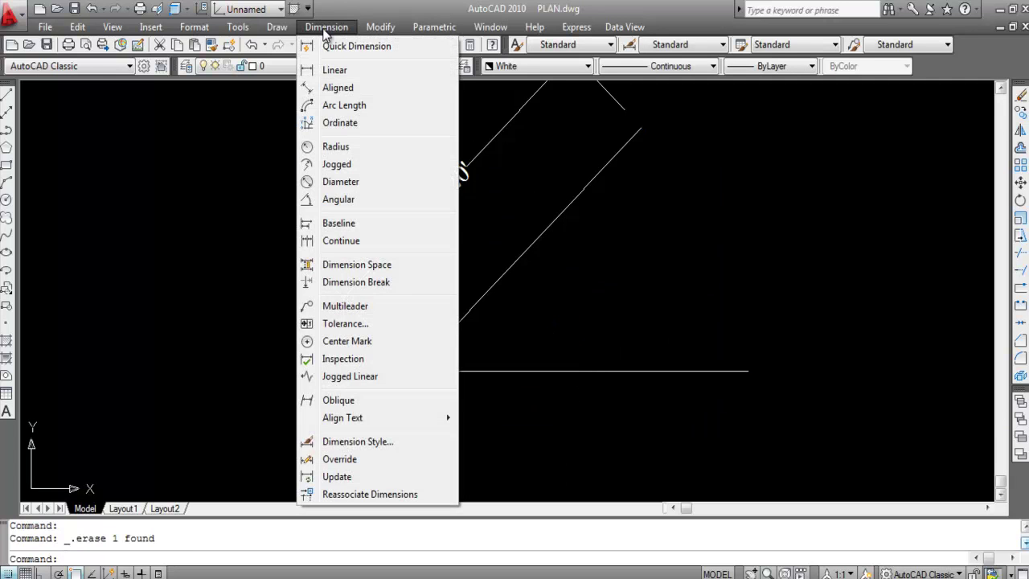
click(339, 202)
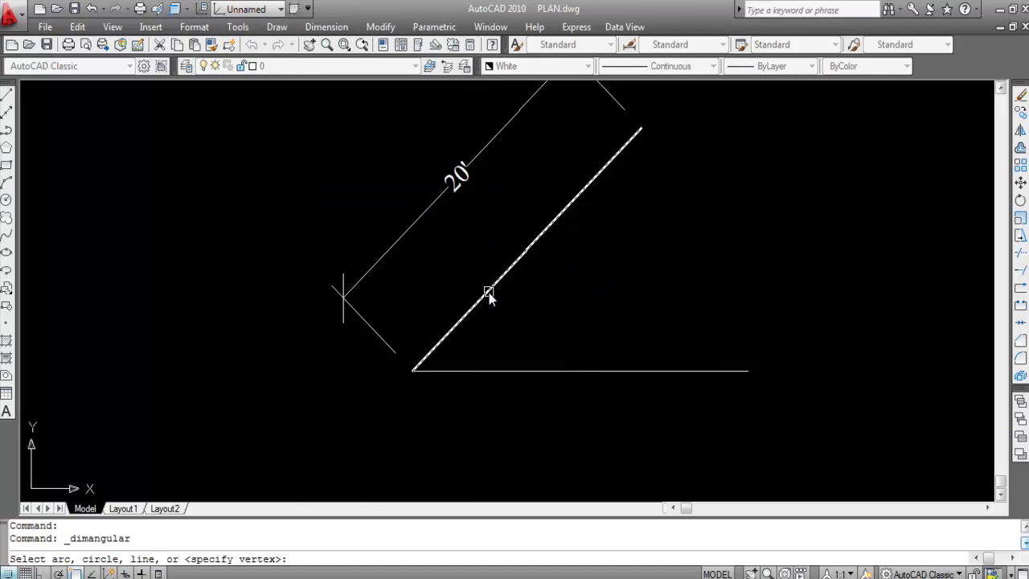
click(486, 292)
click(524, 370)
click(557, 319)
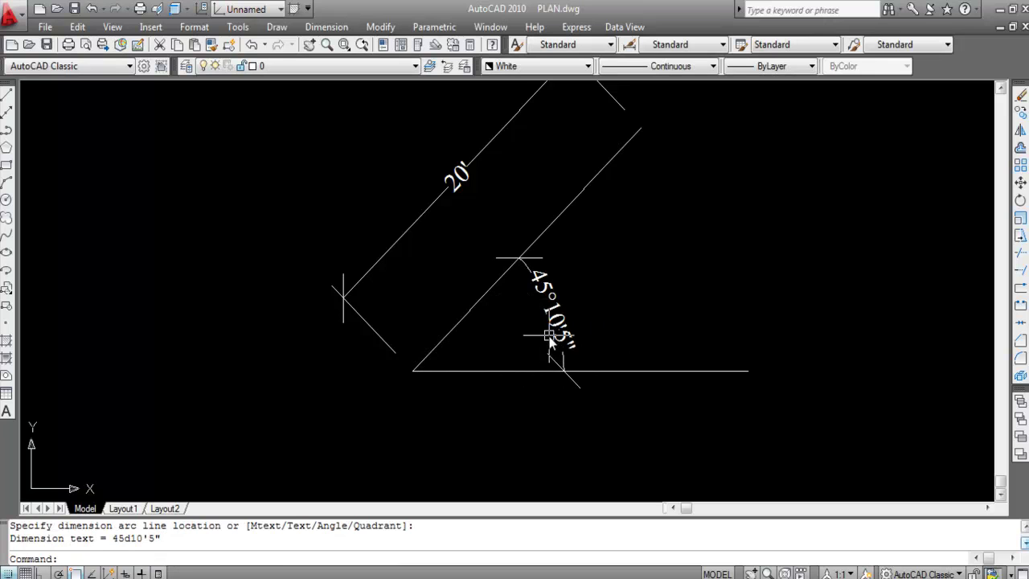
scroll(625, 344, down, 2)
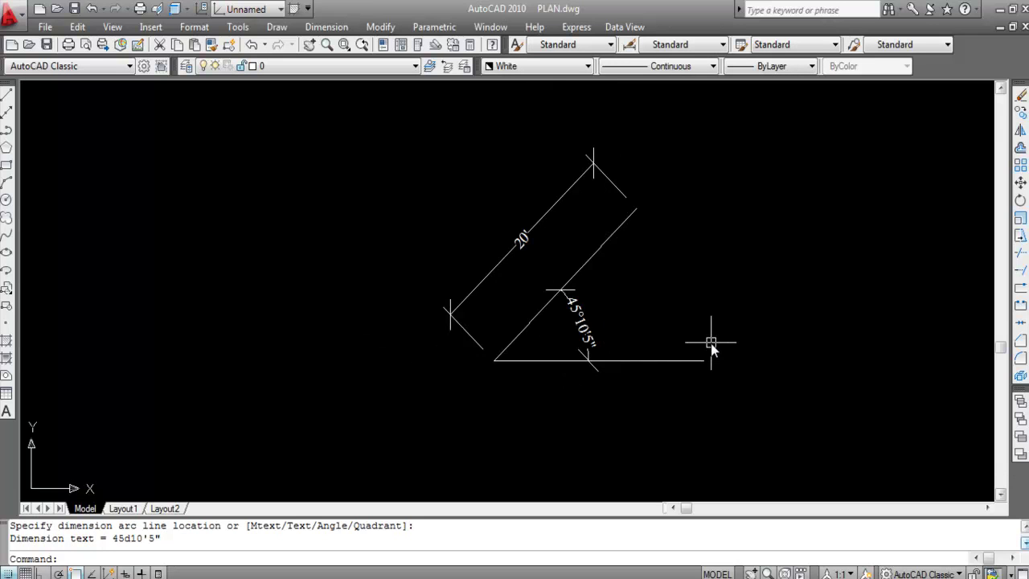
scroll(710, 341, up, 2)
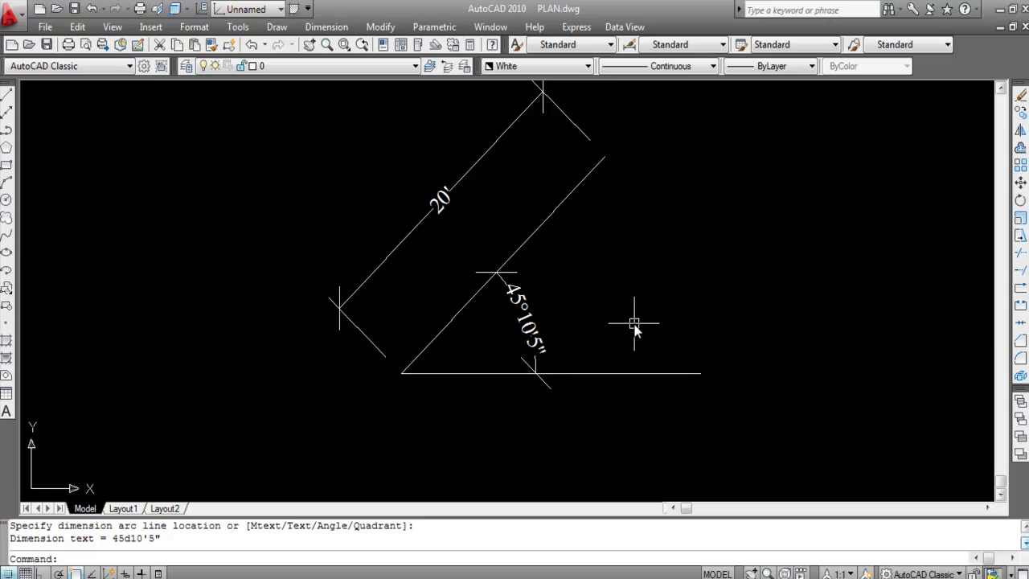
Step: Set the Standard style's angular units back to Decimal Degrees with 0 precision
key(Return)
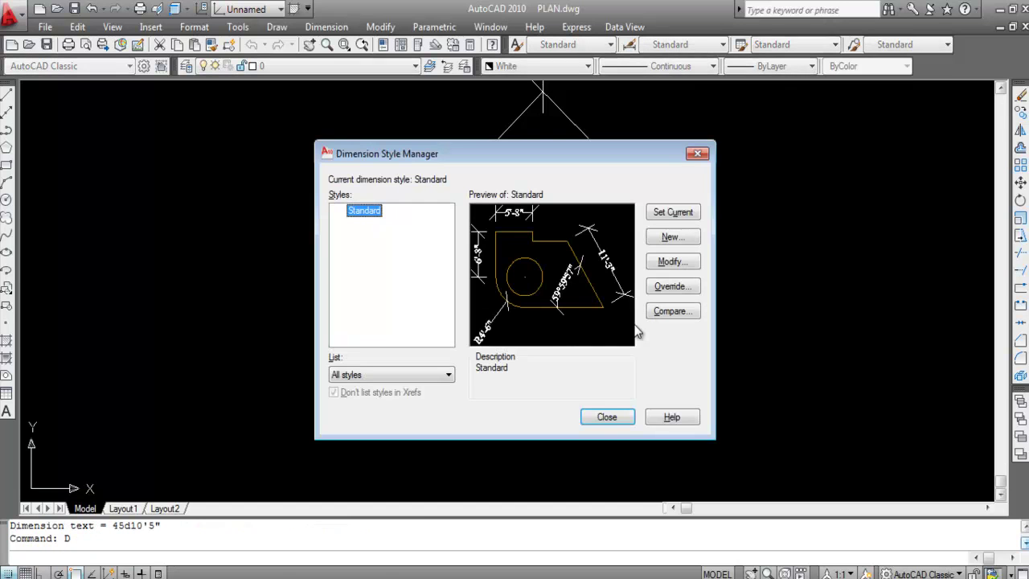
click(667, 261)
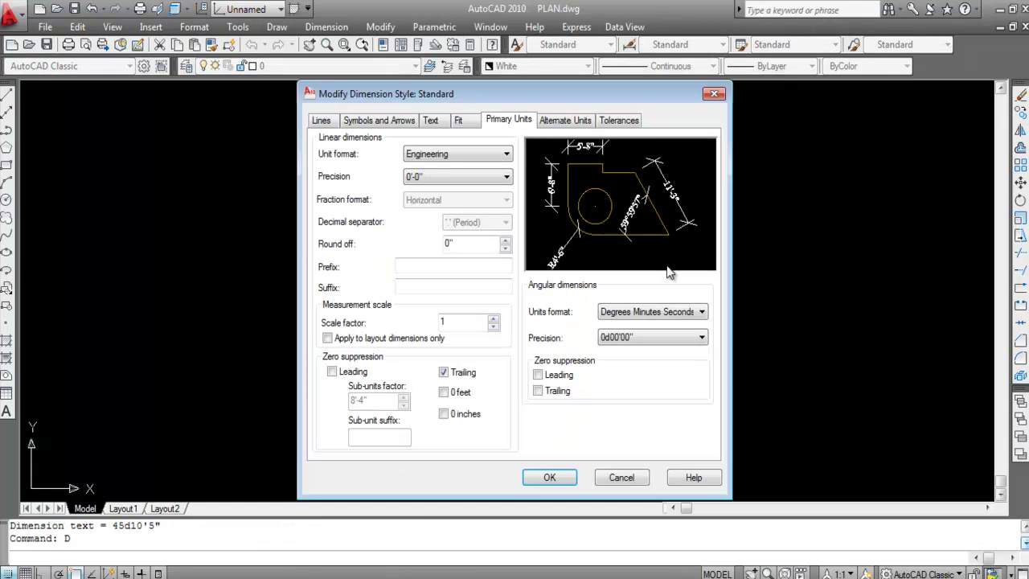
click(651, 313)
click(650, 326)
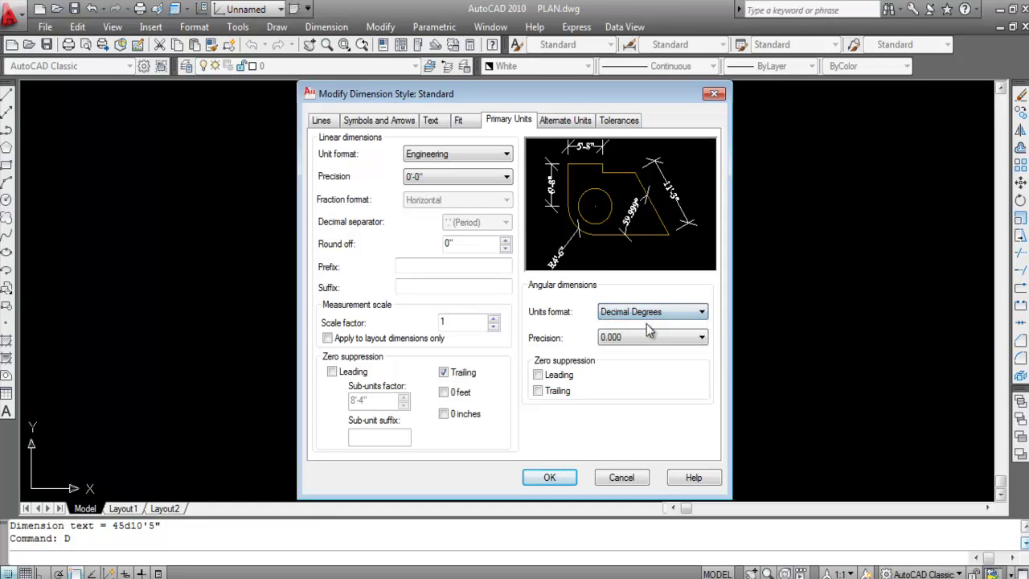
click(653, 337)
click(619, 351)
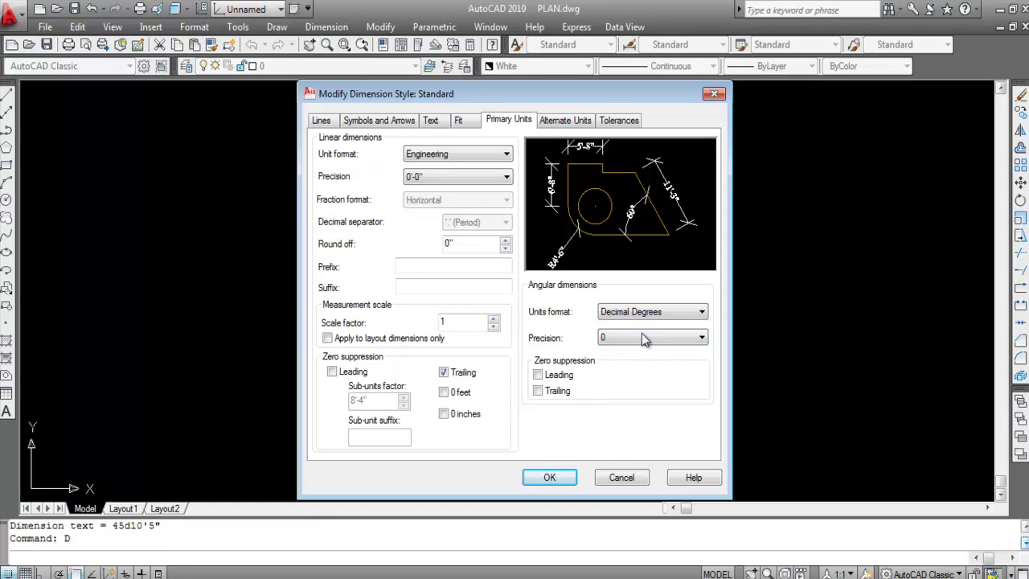
click(551, 477)
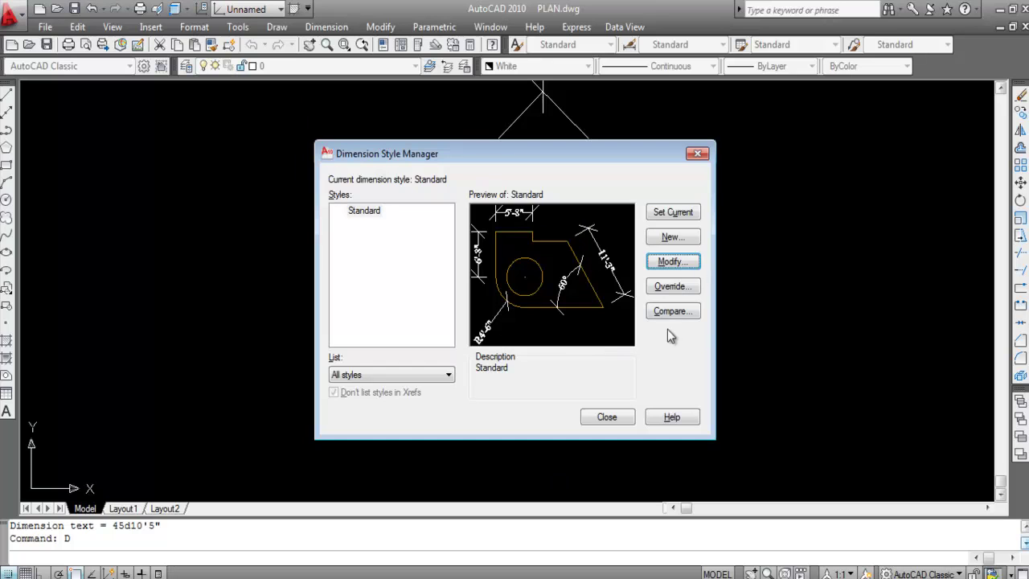
click(591, 417)
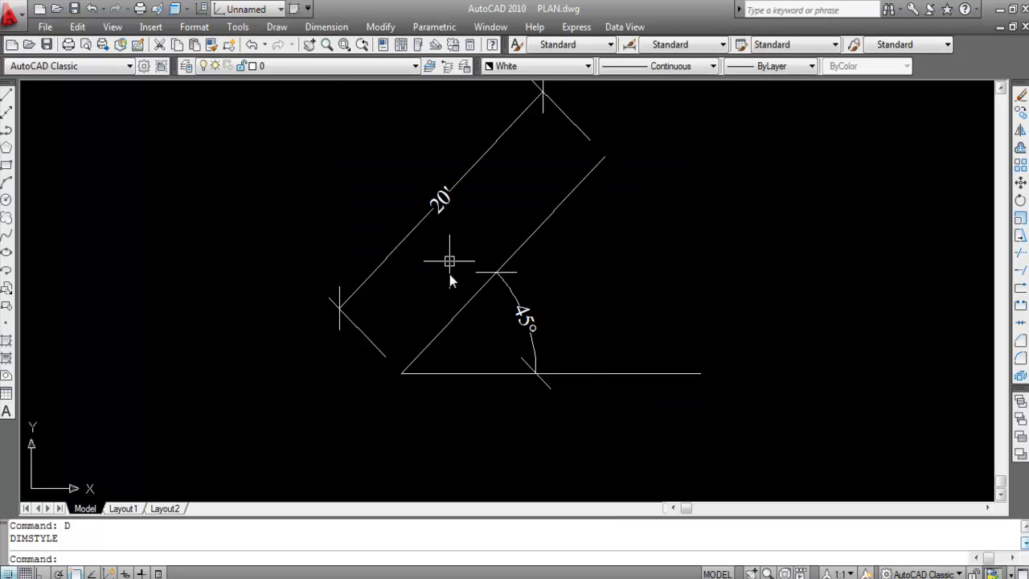
Step: Delete the aligned and angular dimensions, leaving only the two lines
scroll(616, 366, down, 2)
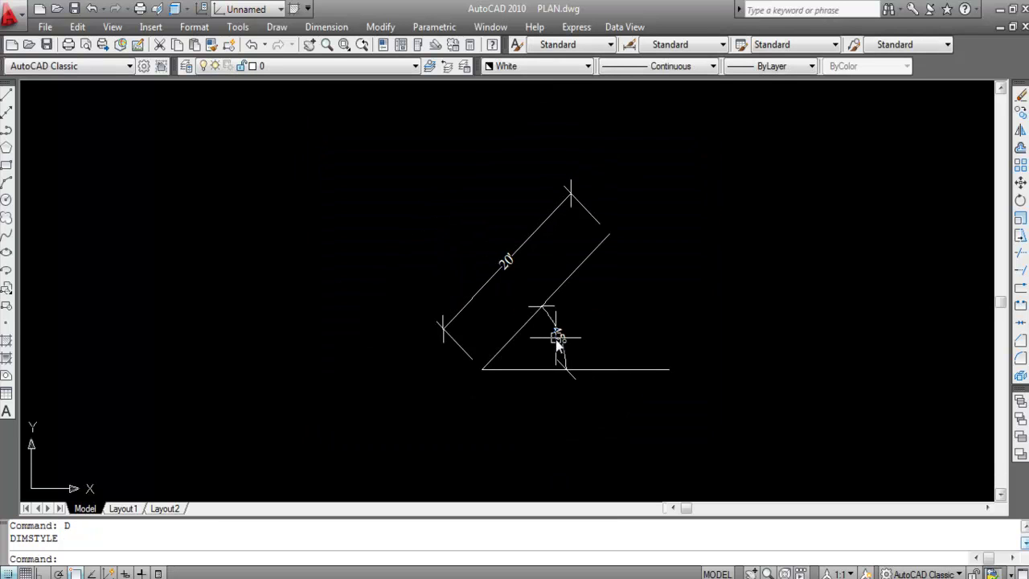
key(ctrl+a)
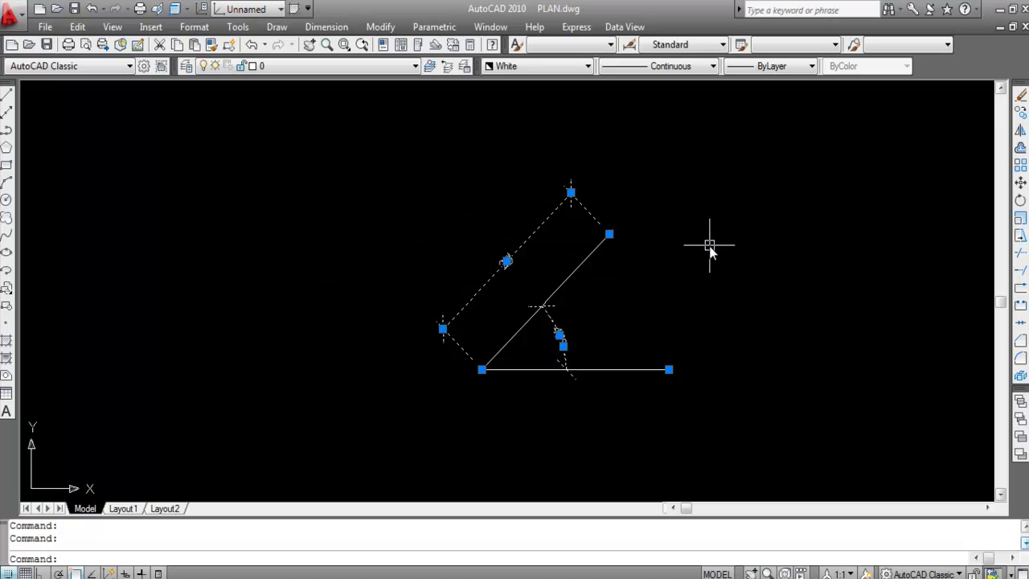
key(Delete)
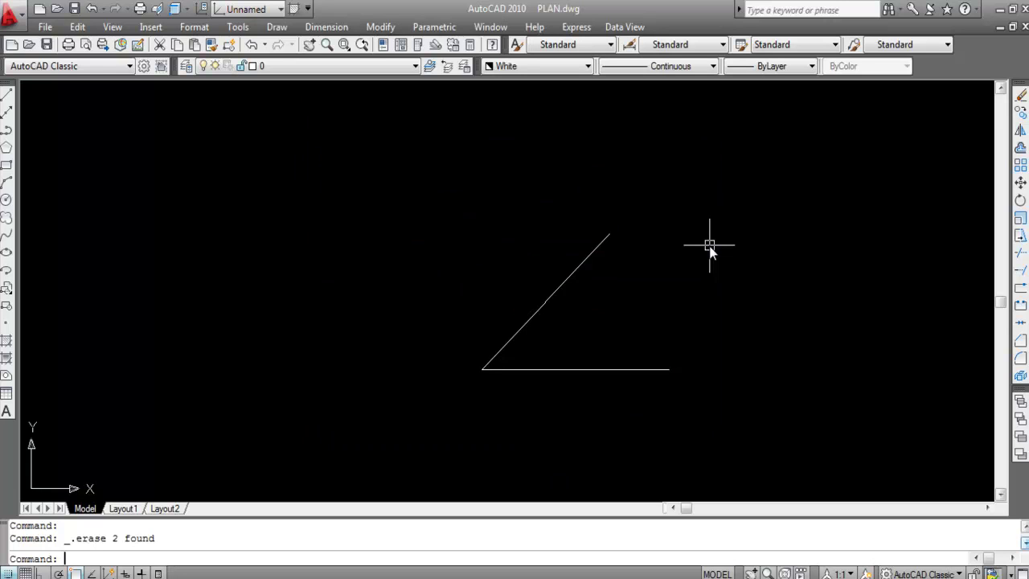
Step: List the properties of the horizontal base line and the diagonal line
text(IST)
key(BackSpace)
key(Return)
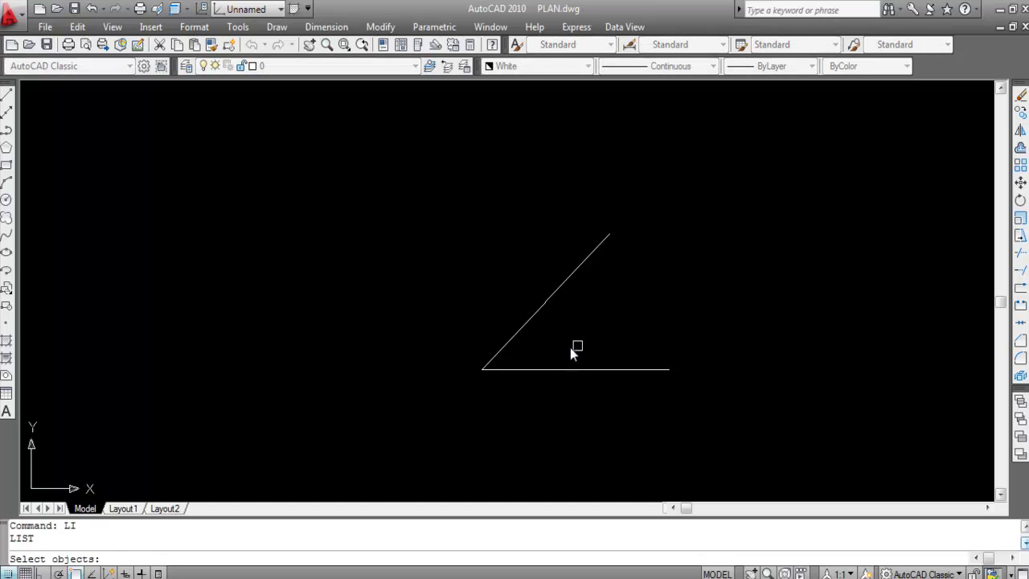
click(548, 369)
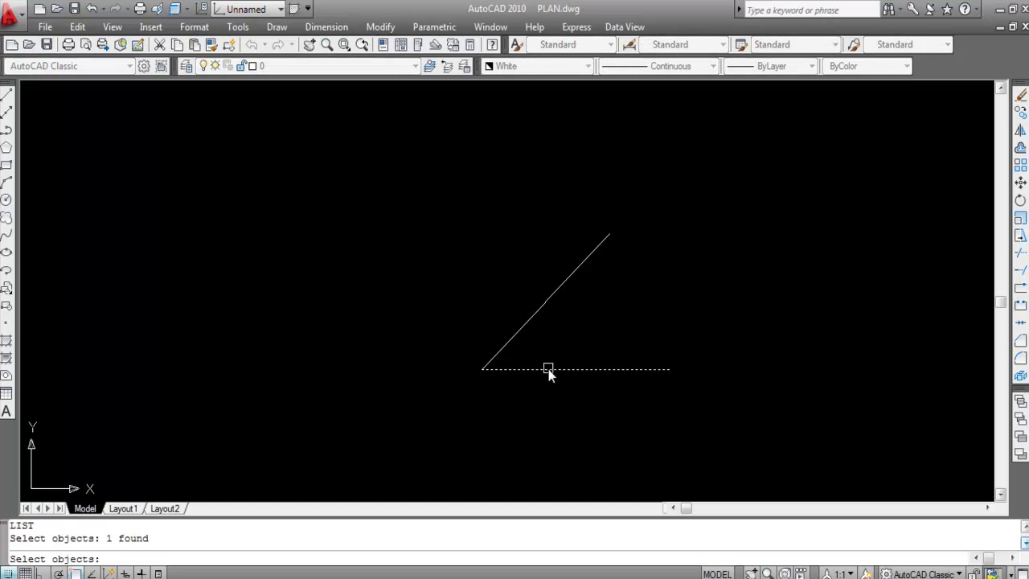
click(507, 341)
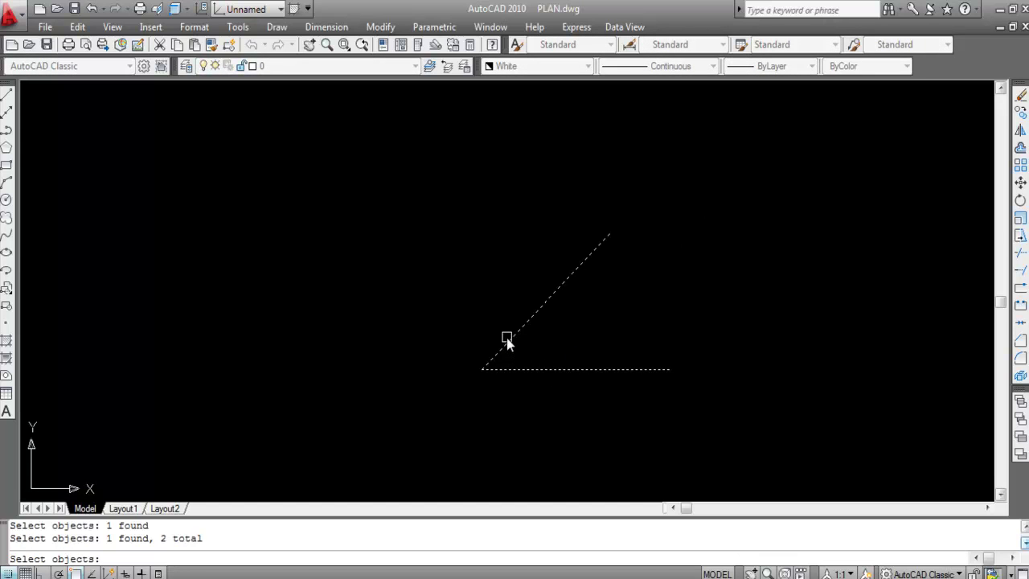
key(Return)
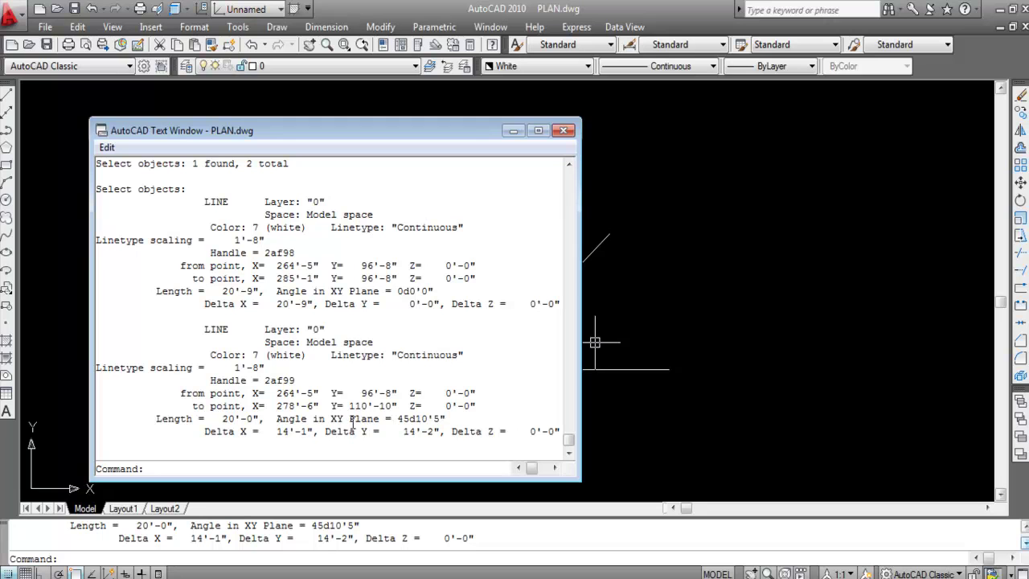
Step: Highlight the diagonal's 20'-0" length and 45d10'5" angle, then close the Text Window
drag(275, 419, 460, 423)
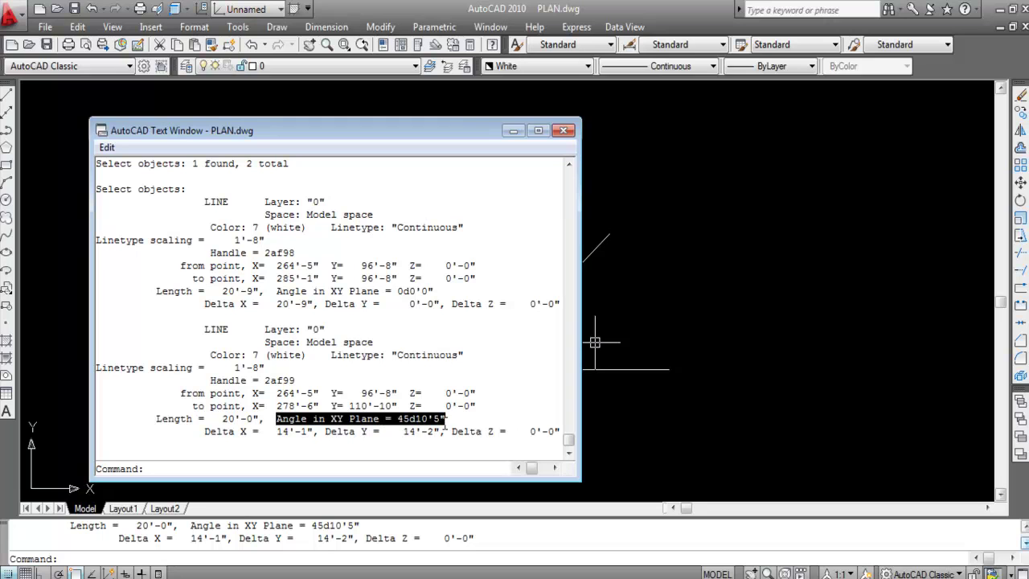
drag(216, 418, 252, 418)
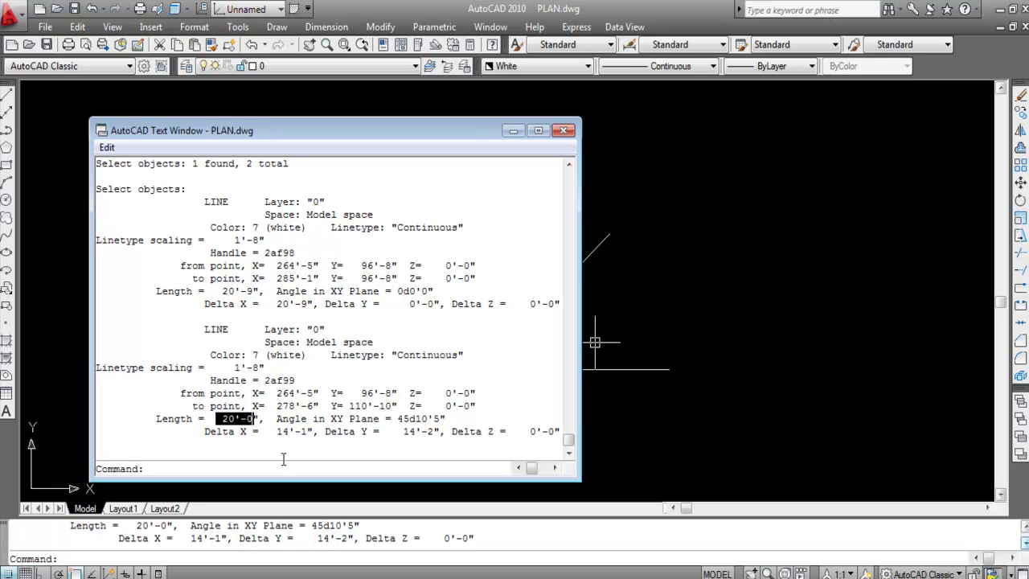
drag(153, 419, 267, 424)
drag(389, 421, 430, 430)
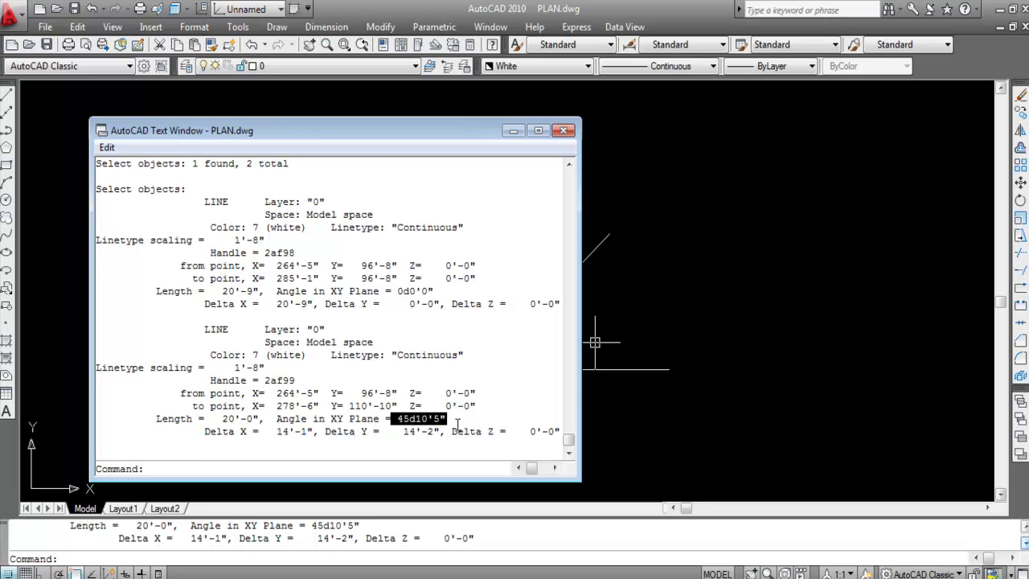
click(564, 131)
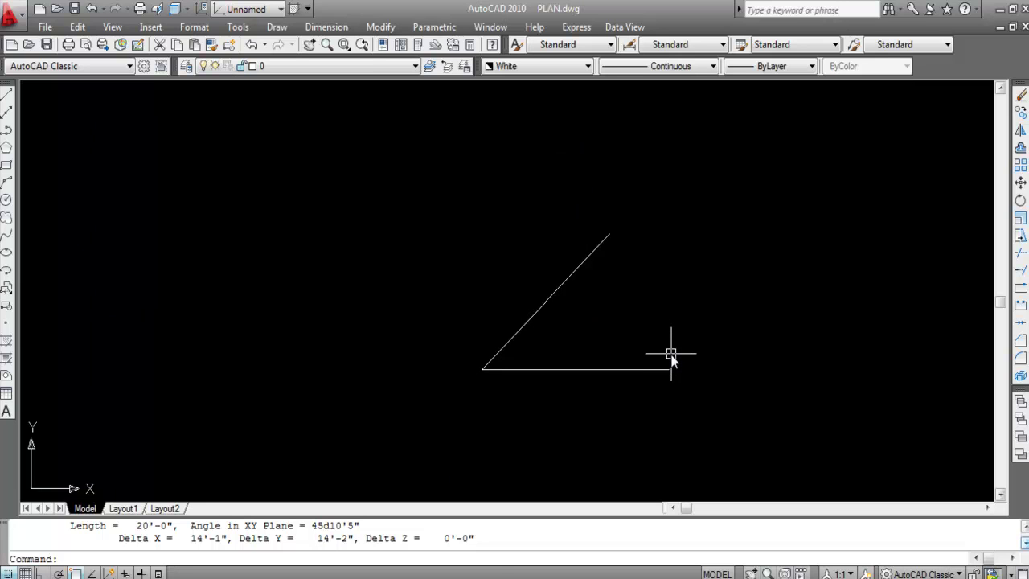
text(LI)
key(Return)
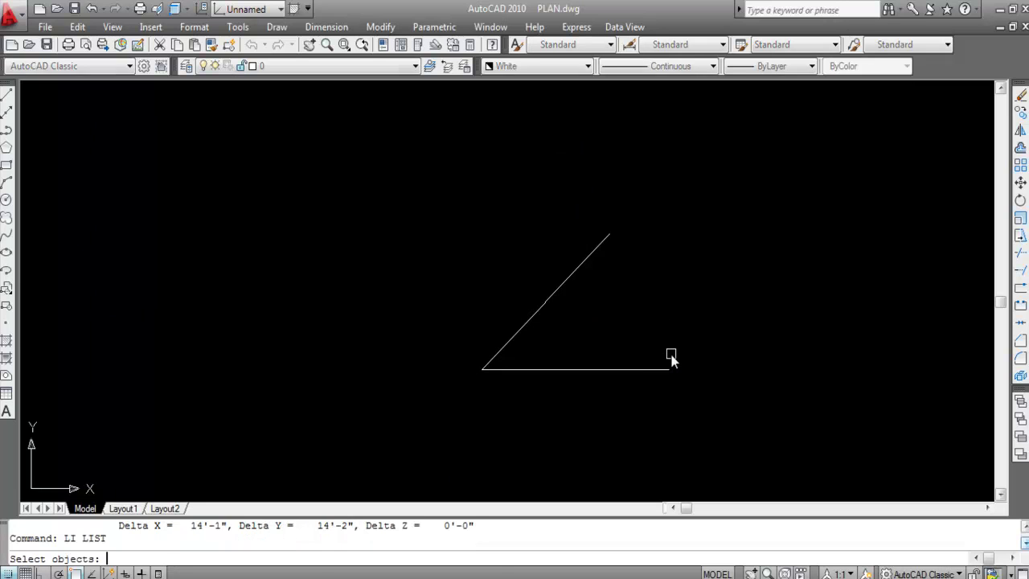
click(538, 370)
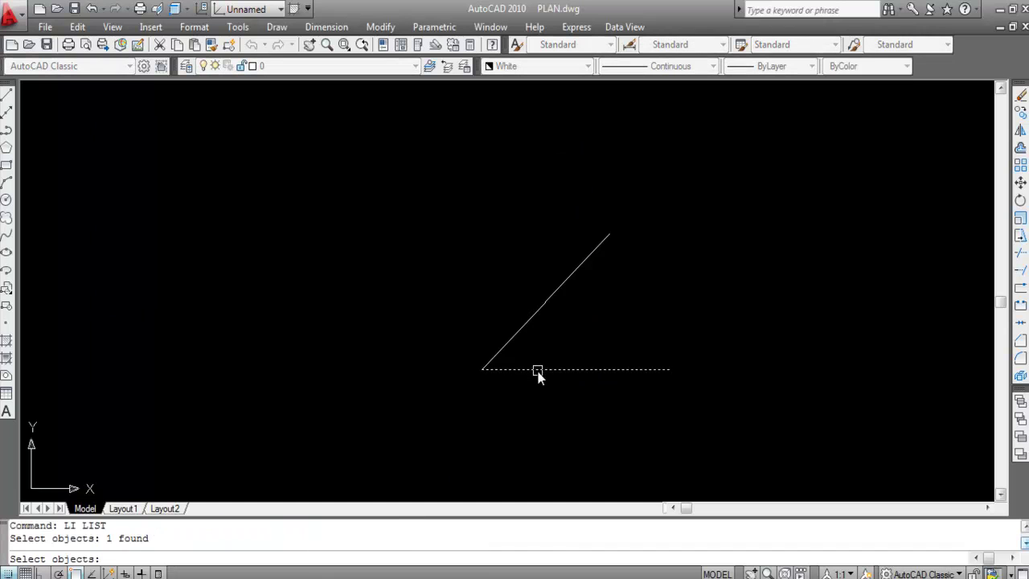
click(518, 333)
key(Escape)
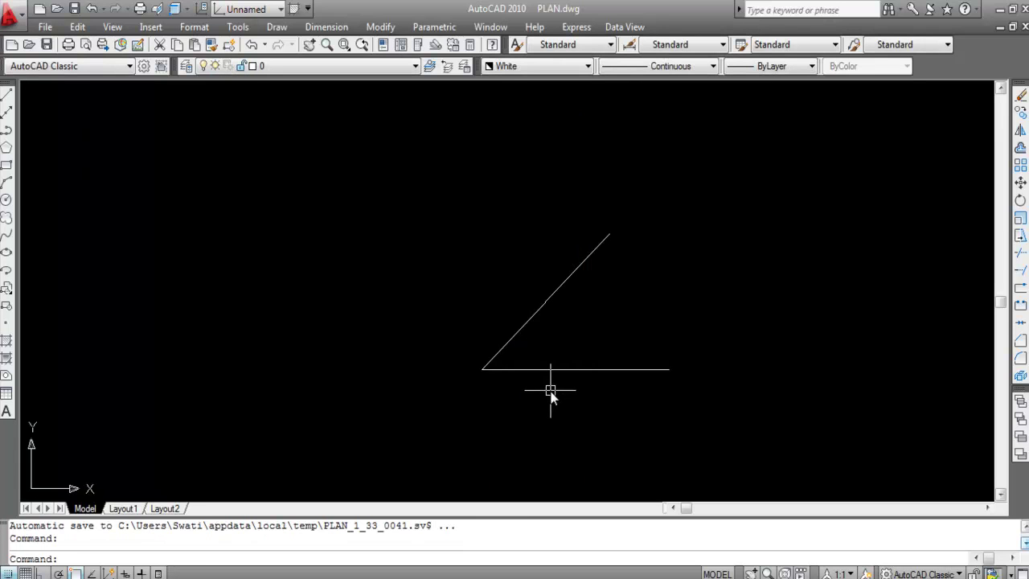
text(LI)
key(Return)
click(542, 368)
click(534, 328)
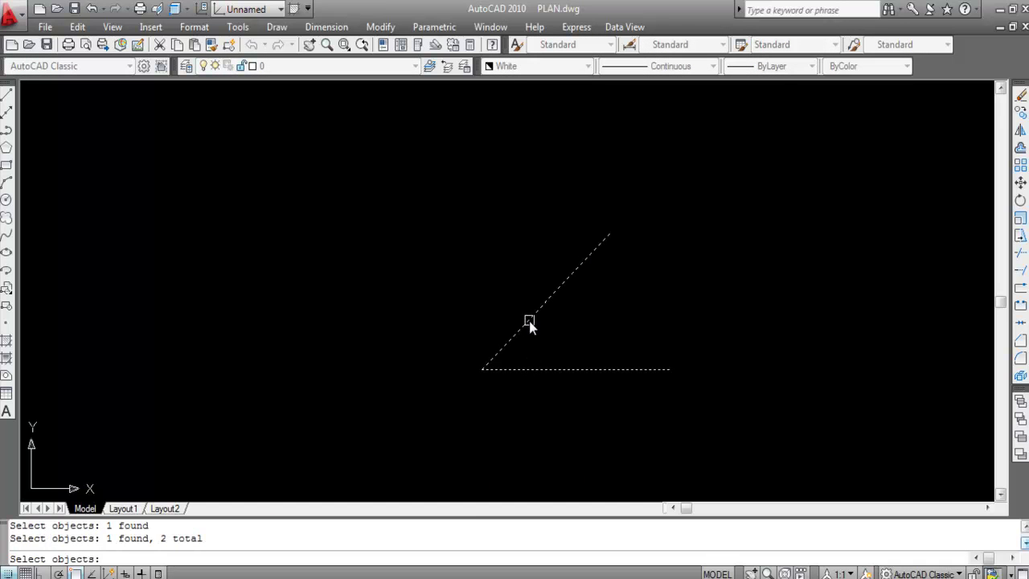
key(Return)
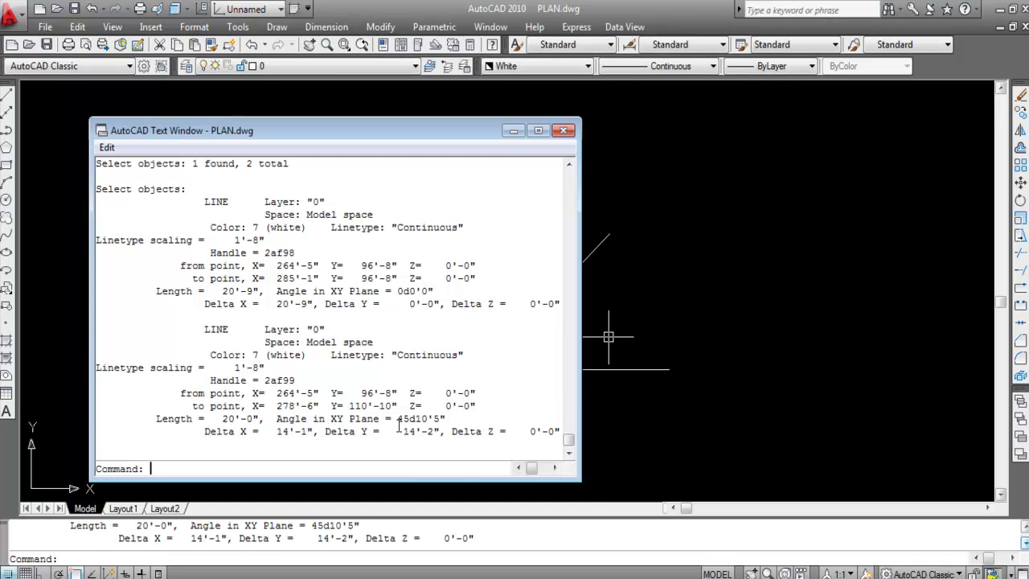
drag(391, 419, 454, 419)
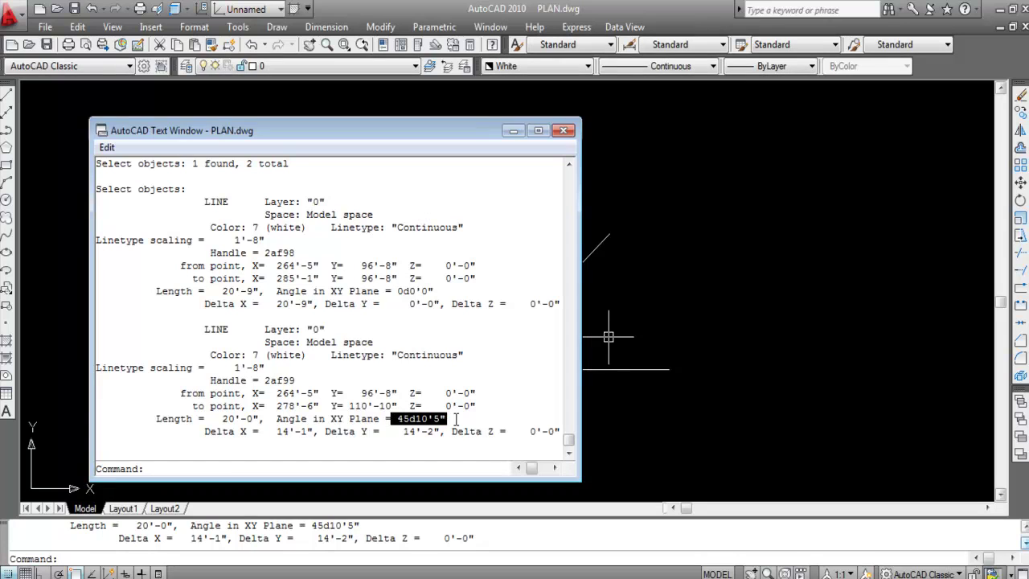
drag(217, 418, 262, 418)
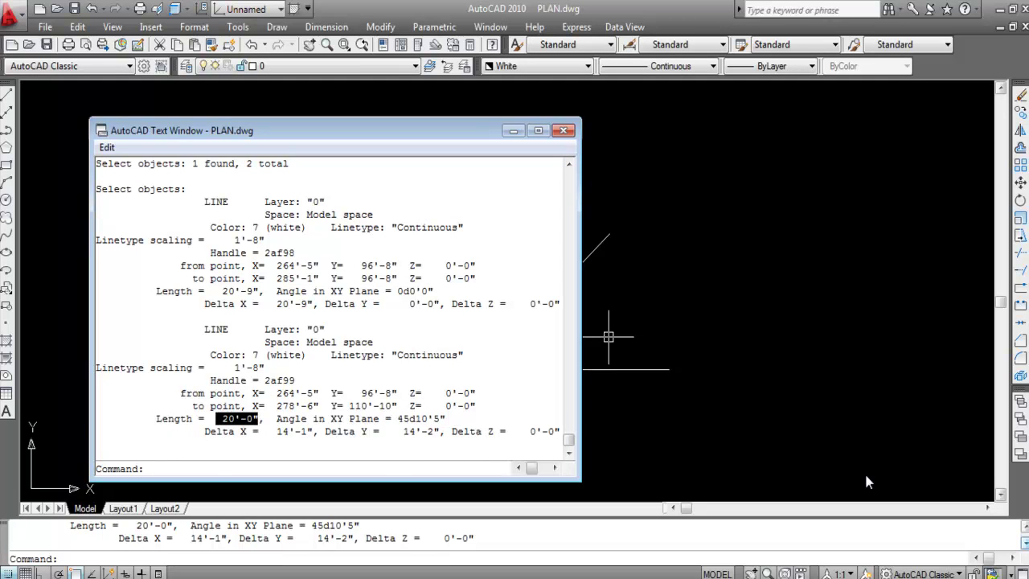
click(562, 130)
Step: Measure the diagonal line's length as 20'-0" with MEASUREGEOM Distance
key(Escape)
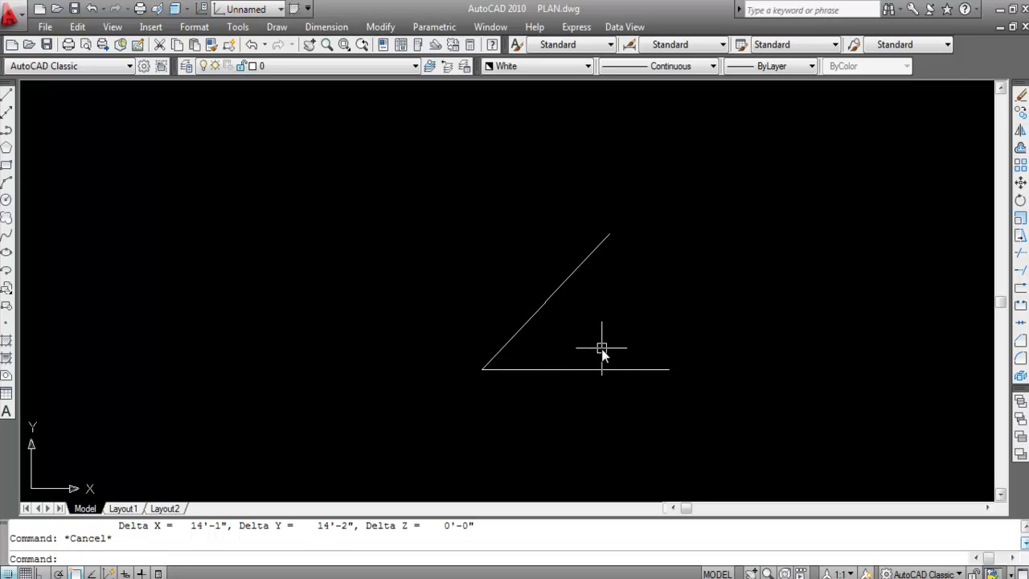
text(EASUREGEOM)
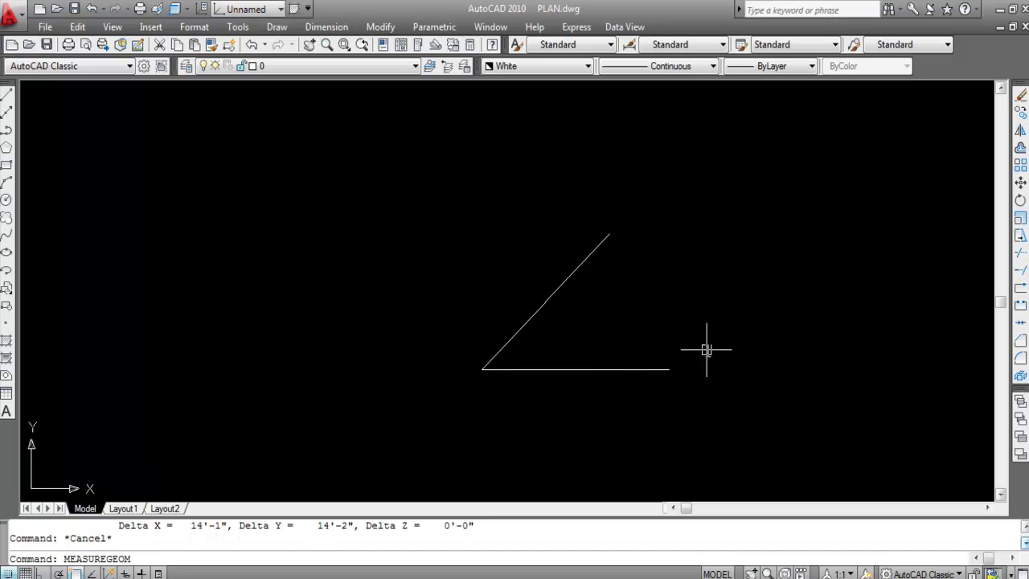
key(Return)
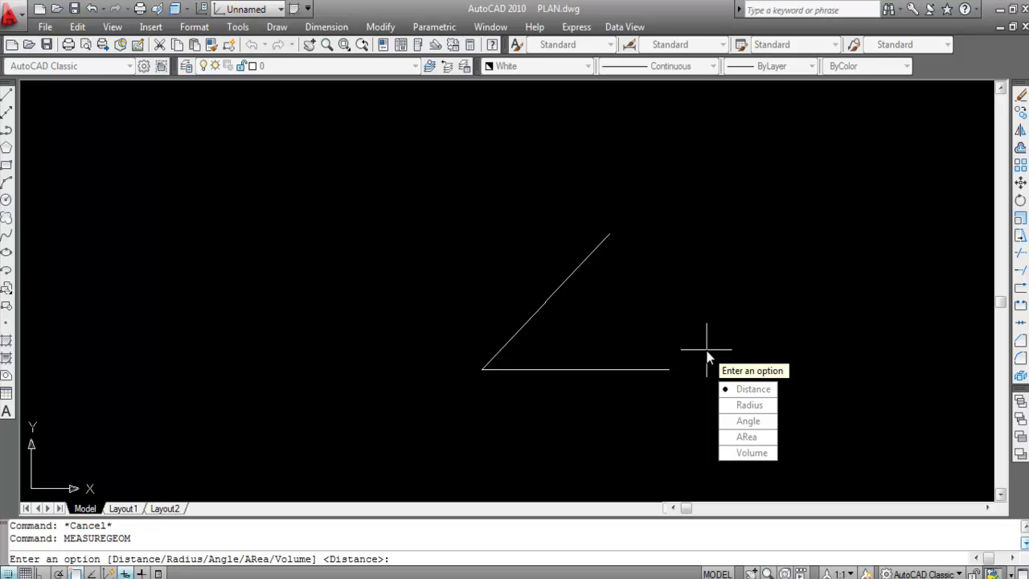
text(D)
key(Return)
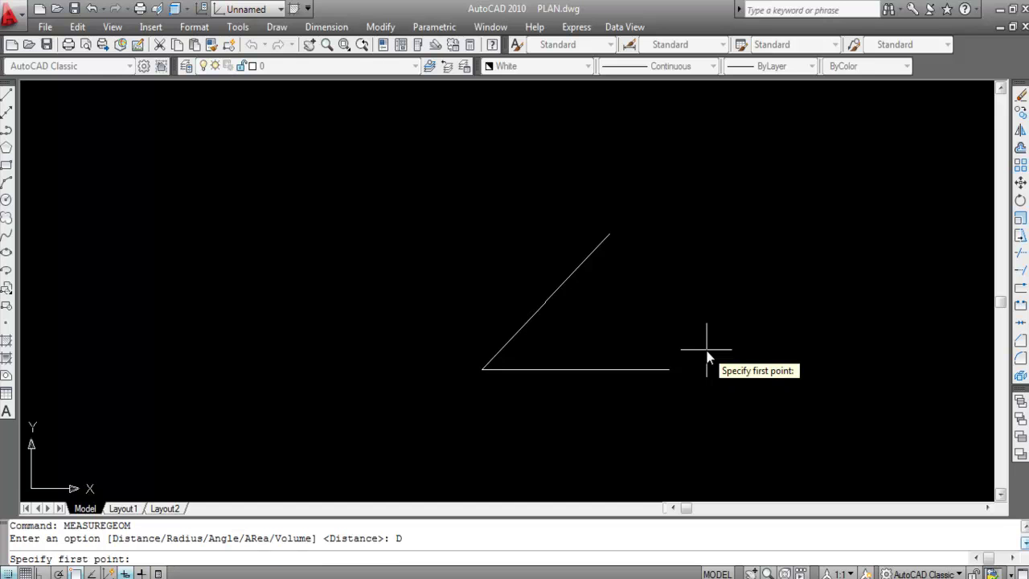
click(481, 370)
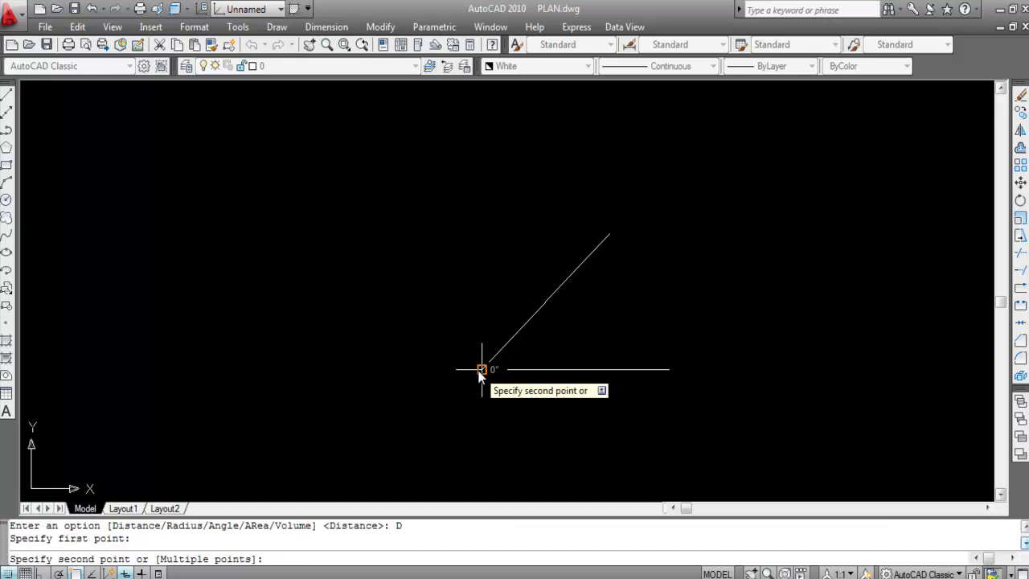
click(609, 235)
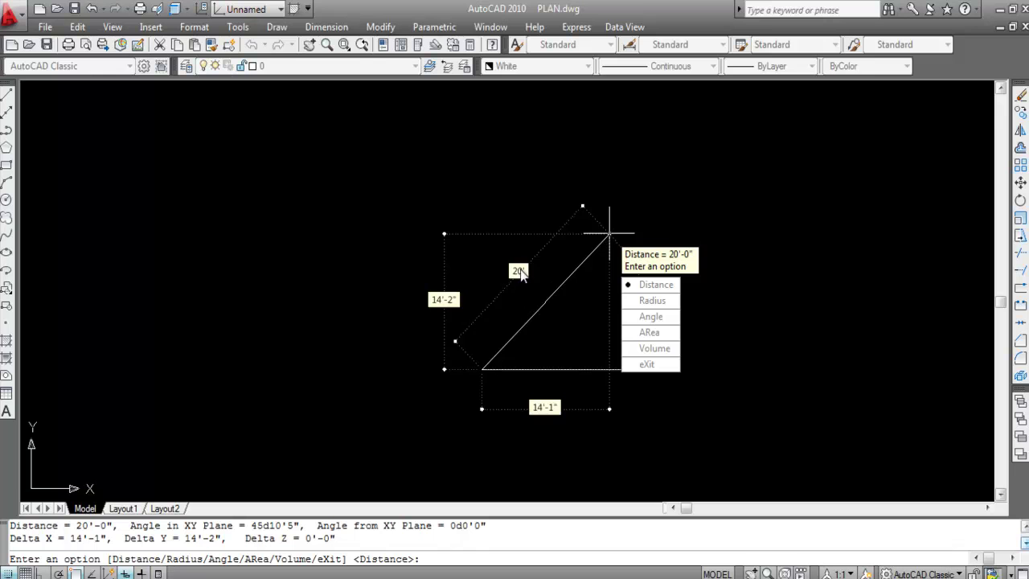
Step: Measure the angle between the diagonal and the horizontal base as 45d10'5"
click(661, 317)
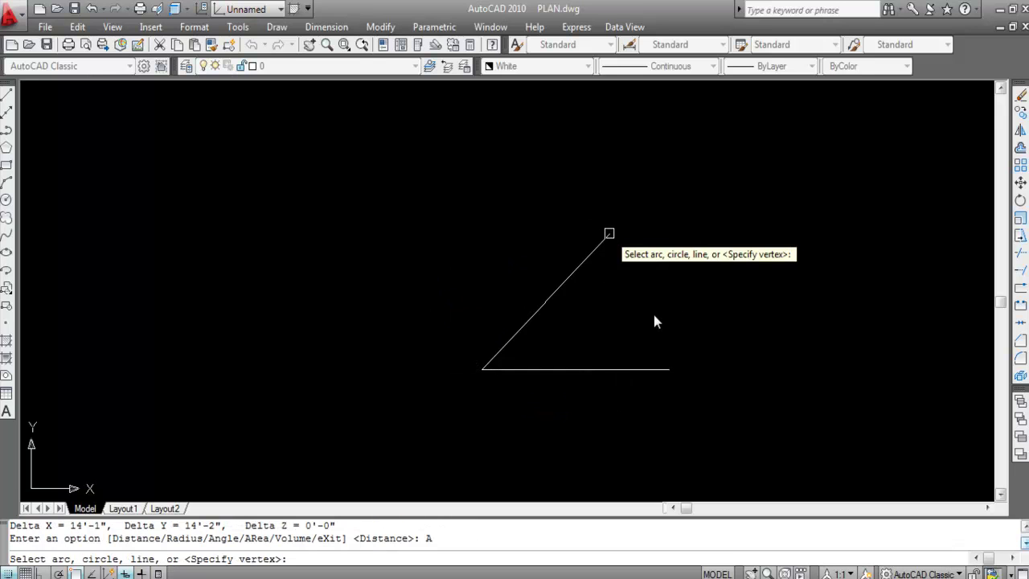
click(524, 320)
click(544, 370)
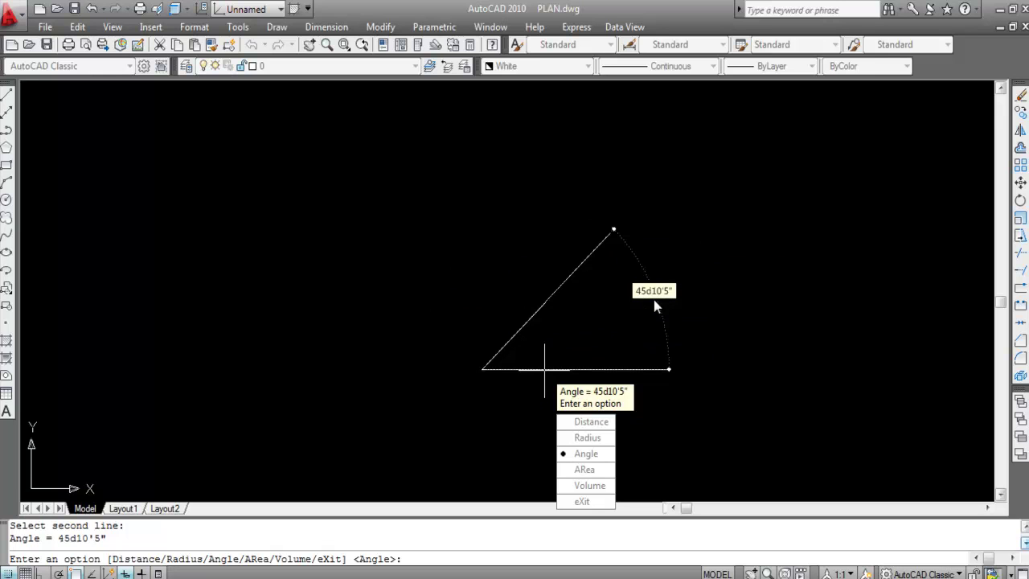
Step: Re-measure the diagonal's distance between its lower and upper endpoints
click(597, 420)
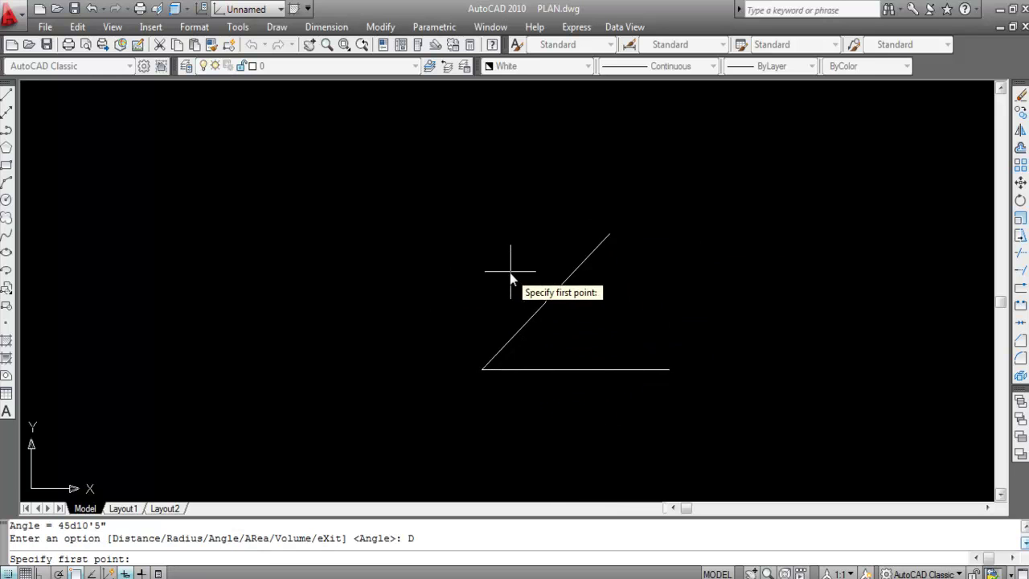
click(482, 369)
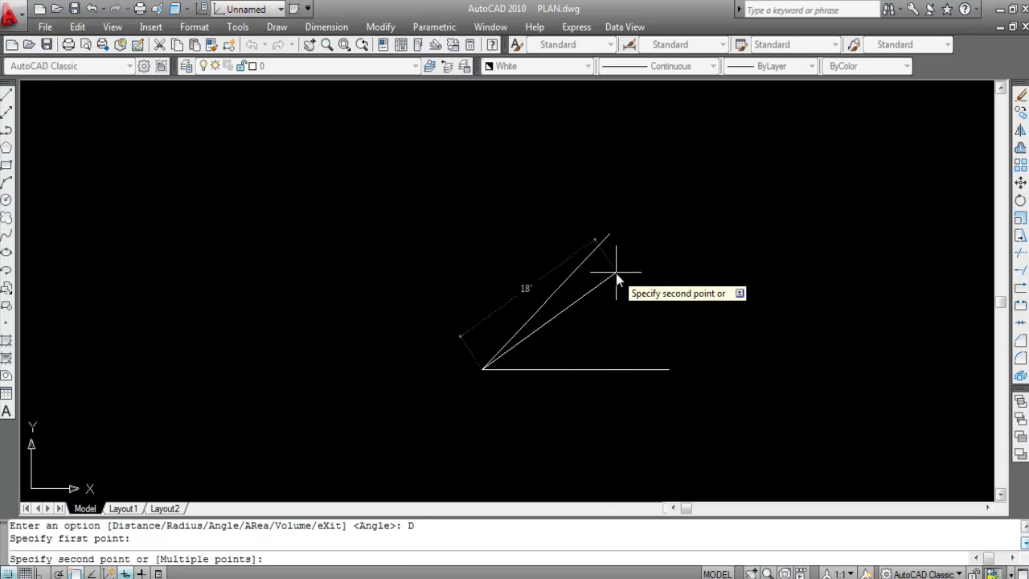
click(609, 233)
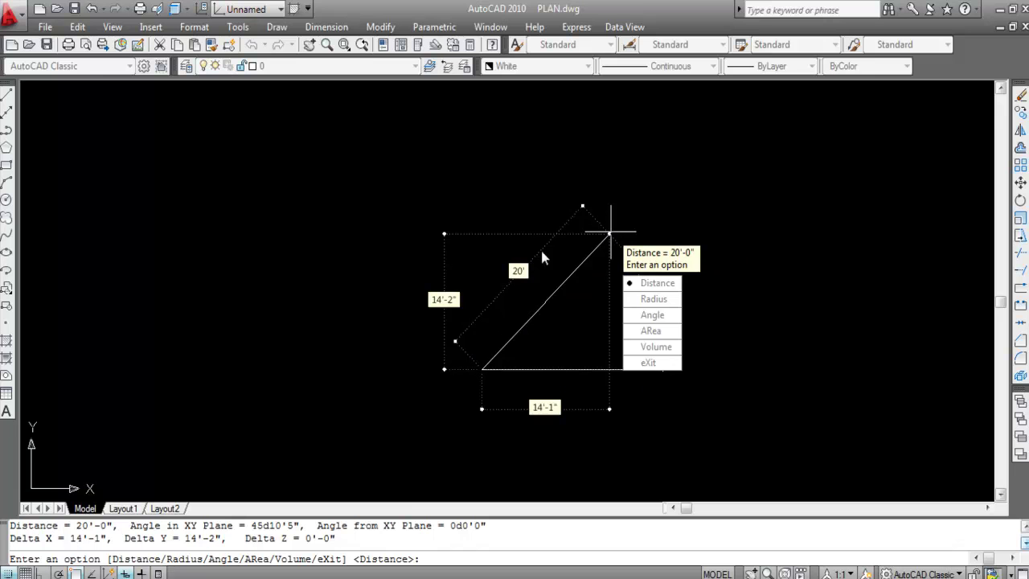
Step: Re-check the 45d10'5" angle between diagonal and base, then cancel the measurement
click(662, 315)
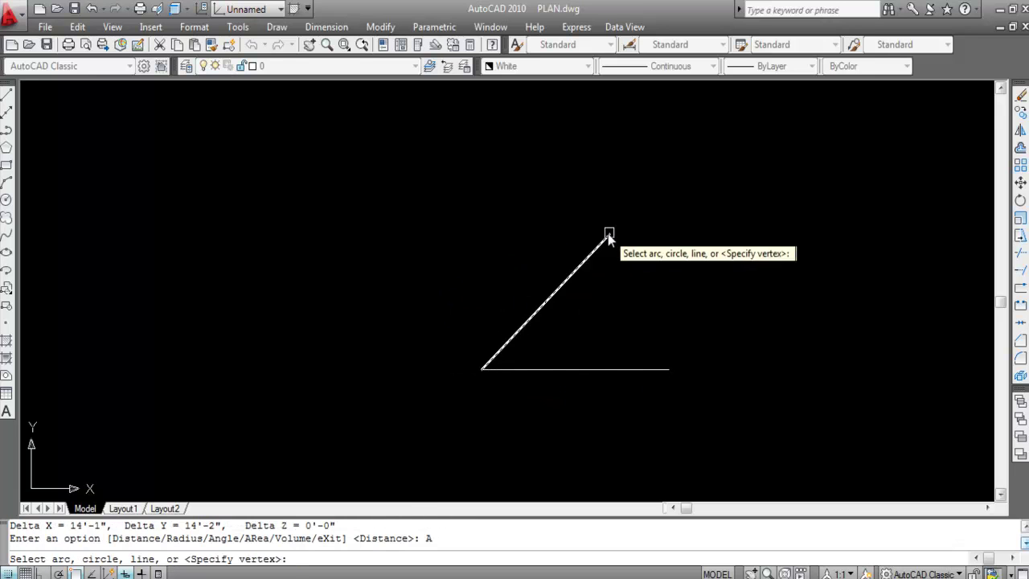
click(536, 313)
click(559, 370)
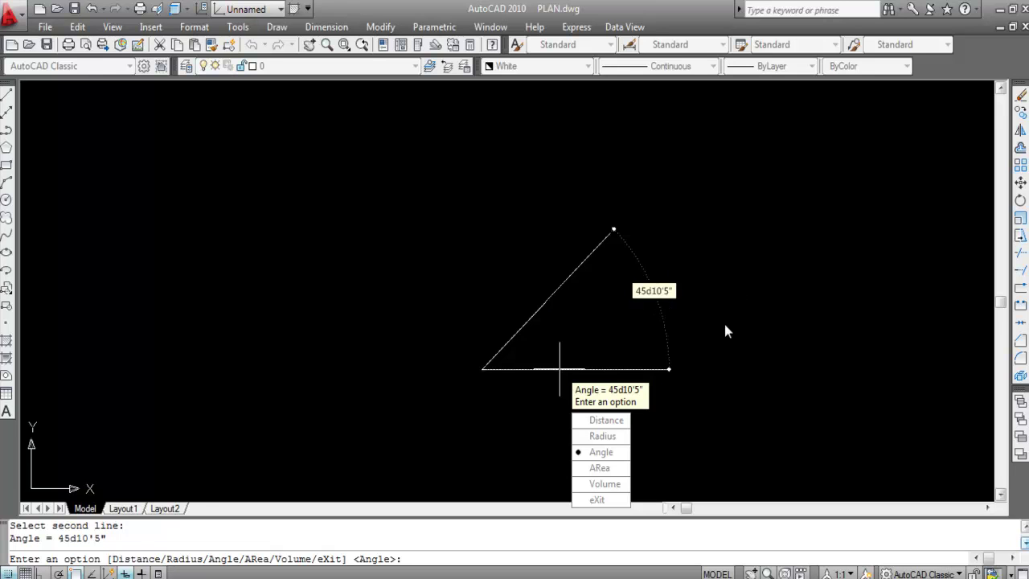
key(Escape)
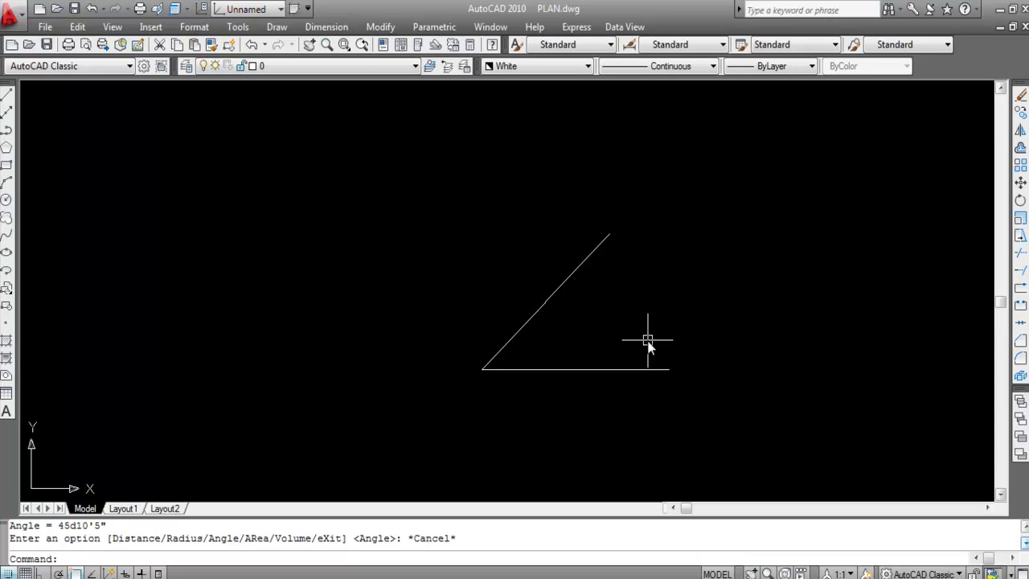
Step: Switch to the 2D Drafting & Annotation workspace and start a ribbon Distance measurement
click(239, 27)
mouse_move(283, 32)
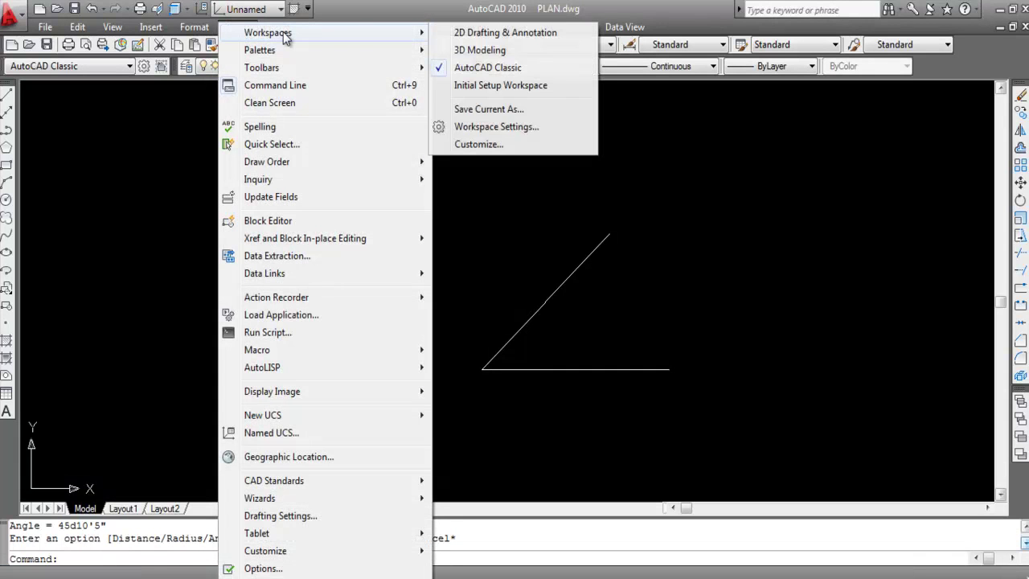
click(507, 35)
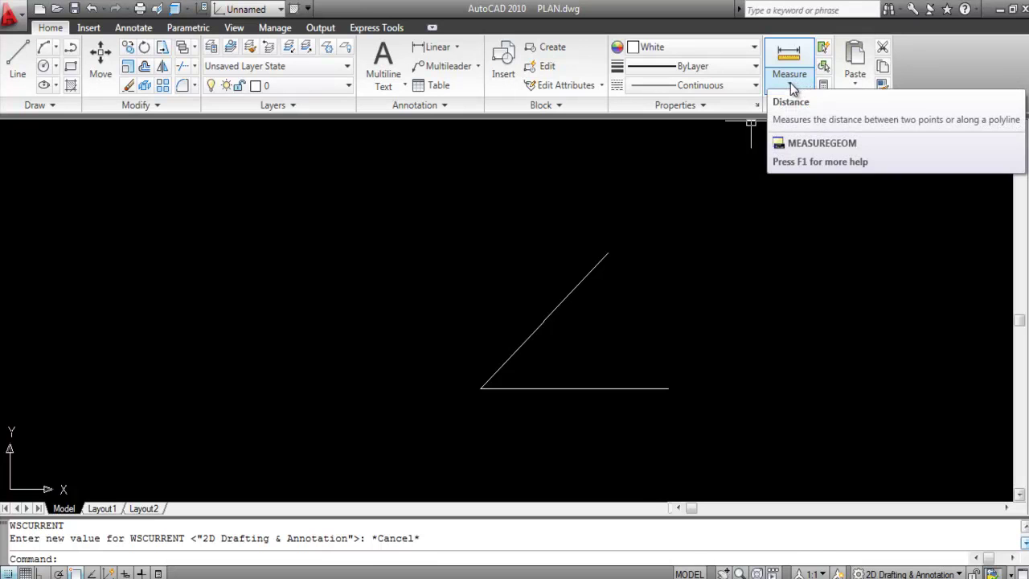
click(793, 87)
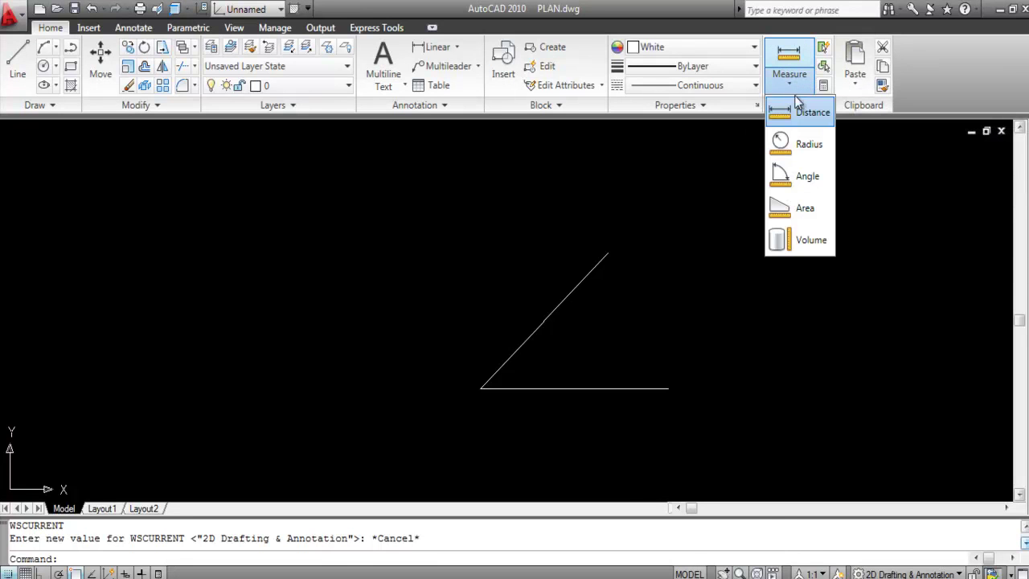
click(806, 112)
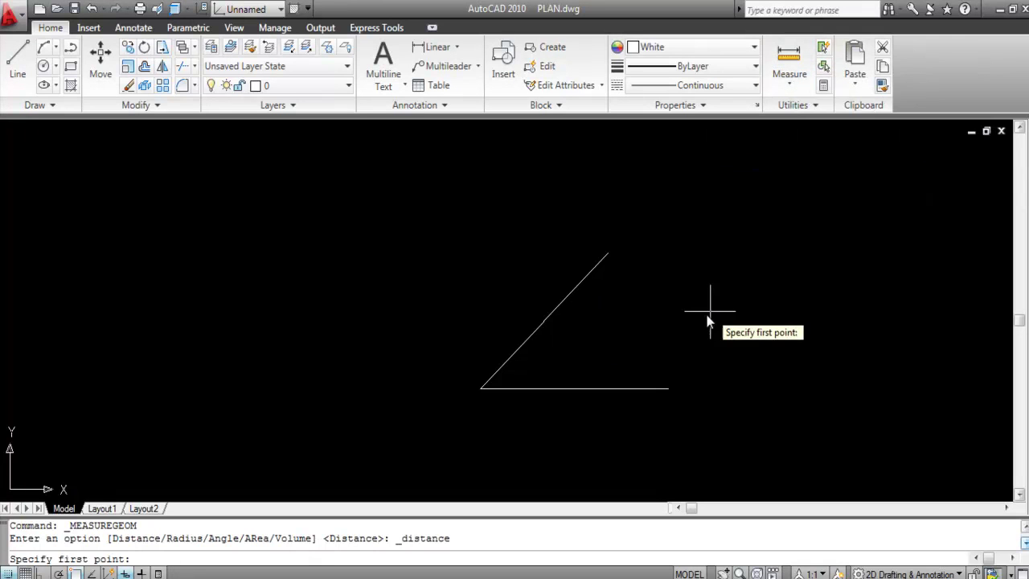
Step: Measure the diagonal's 20' length between its lower-left and upper endpoints
key(Escape)
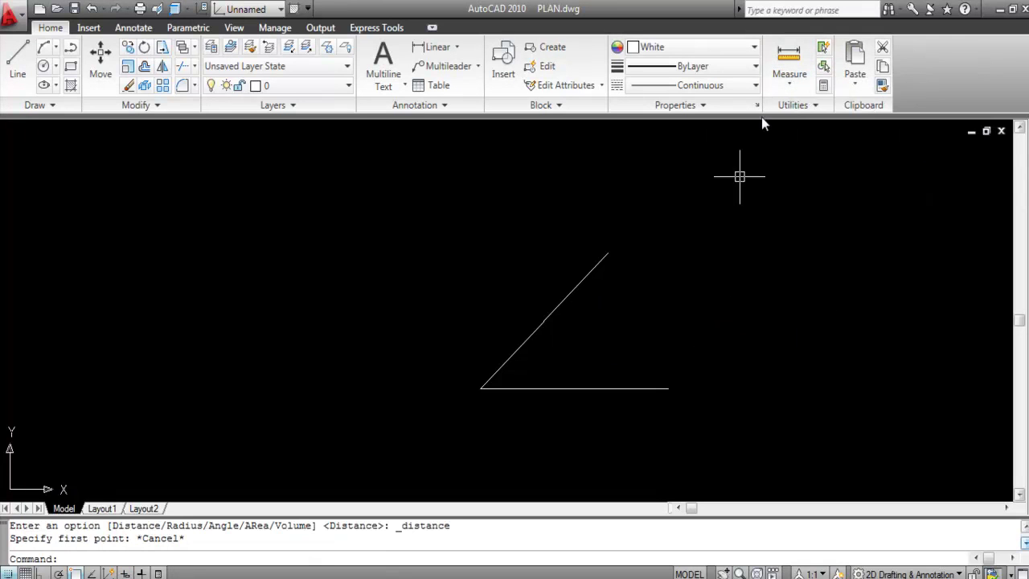
click(792, 66)
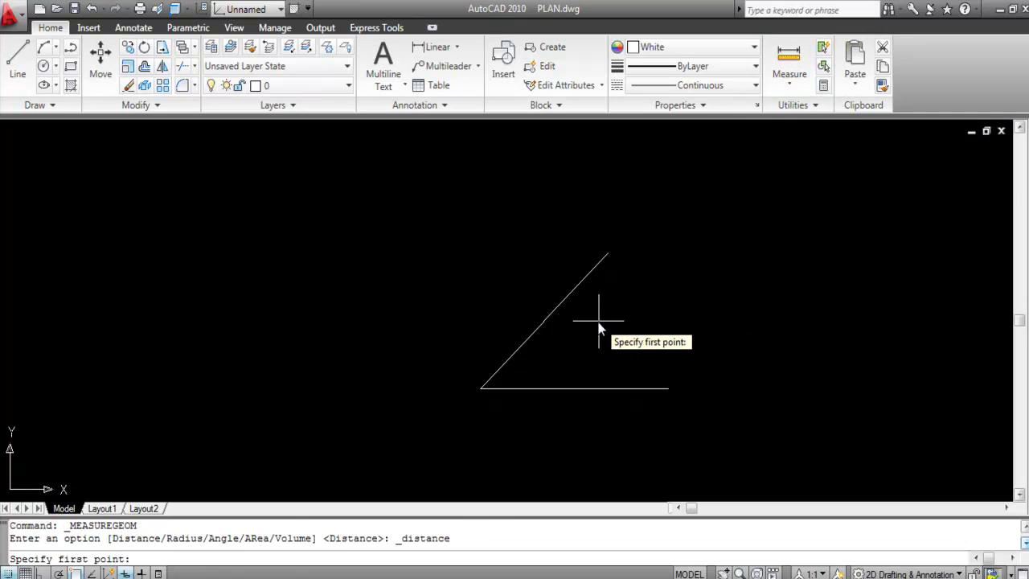
click(480, 387)
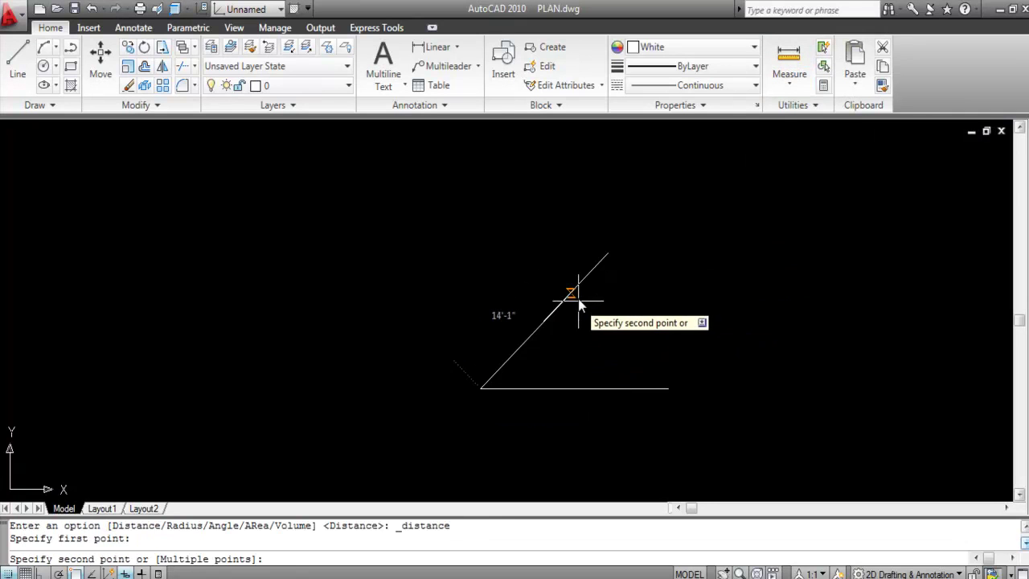
click(608, 253)
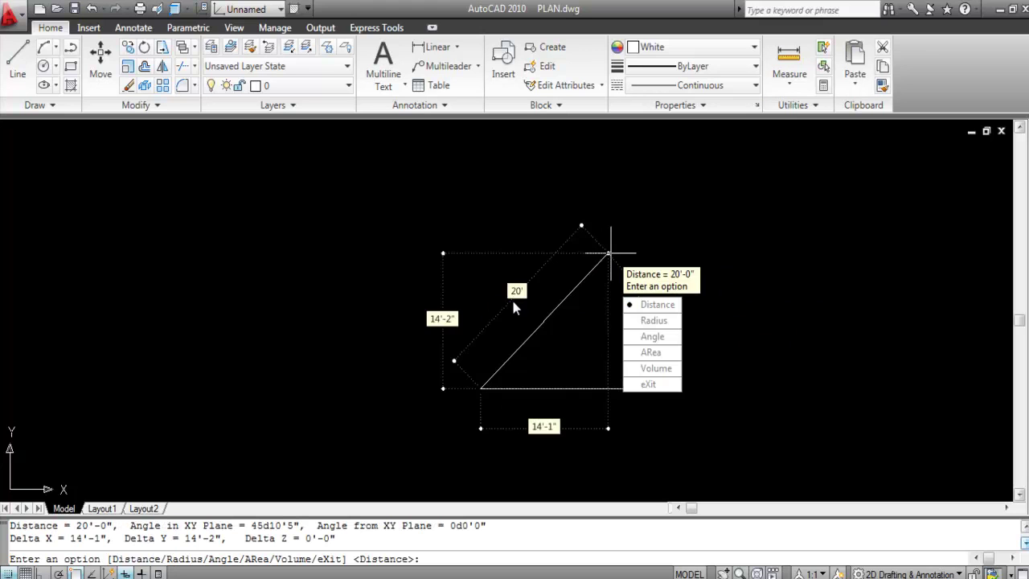
Step: Measure the diagonal's 45d10'5" angle from the horizontal base, then end the measurement
click(664, 340)
click(511, 357)
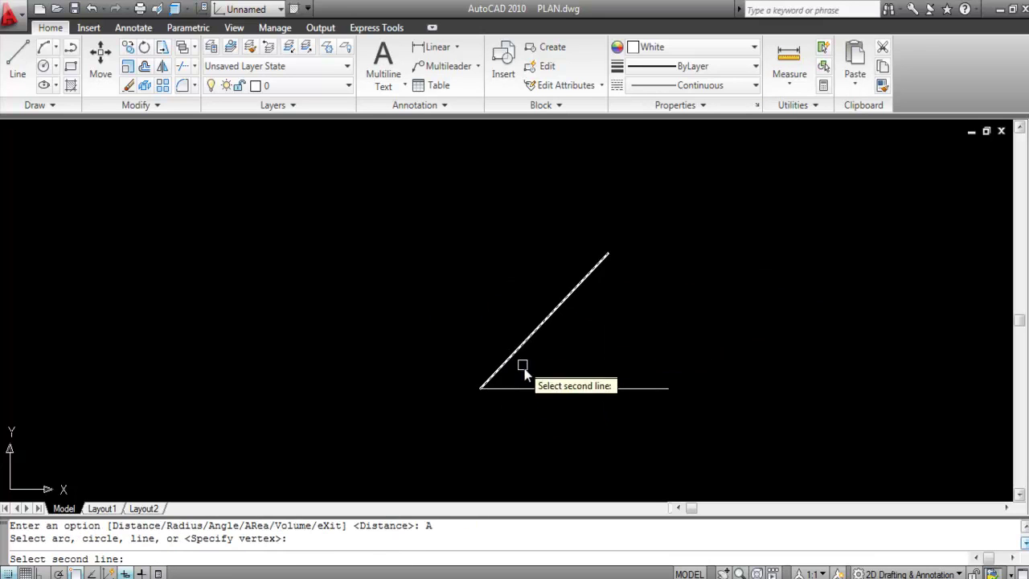
click(530, 388)
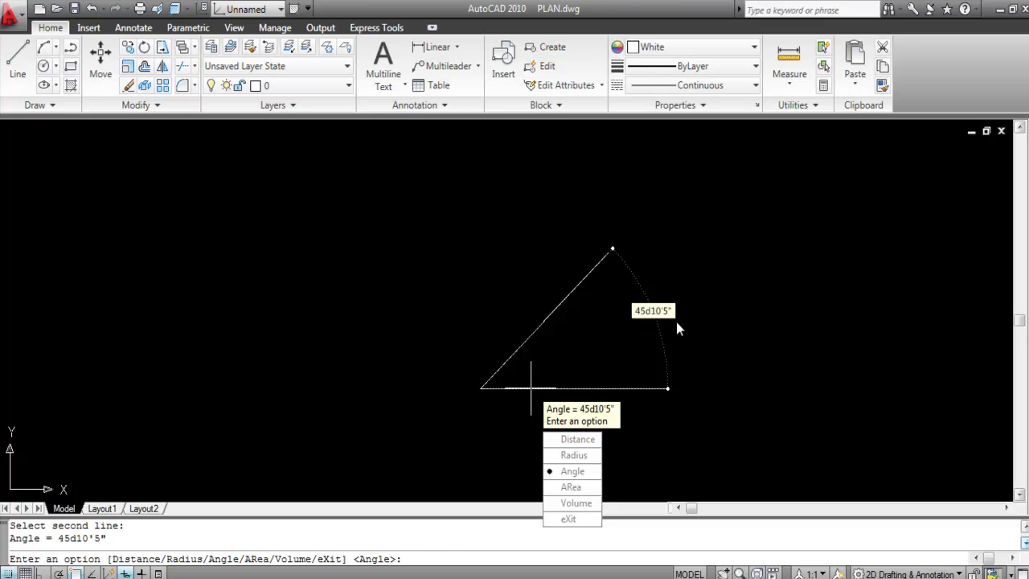
key(Escape)
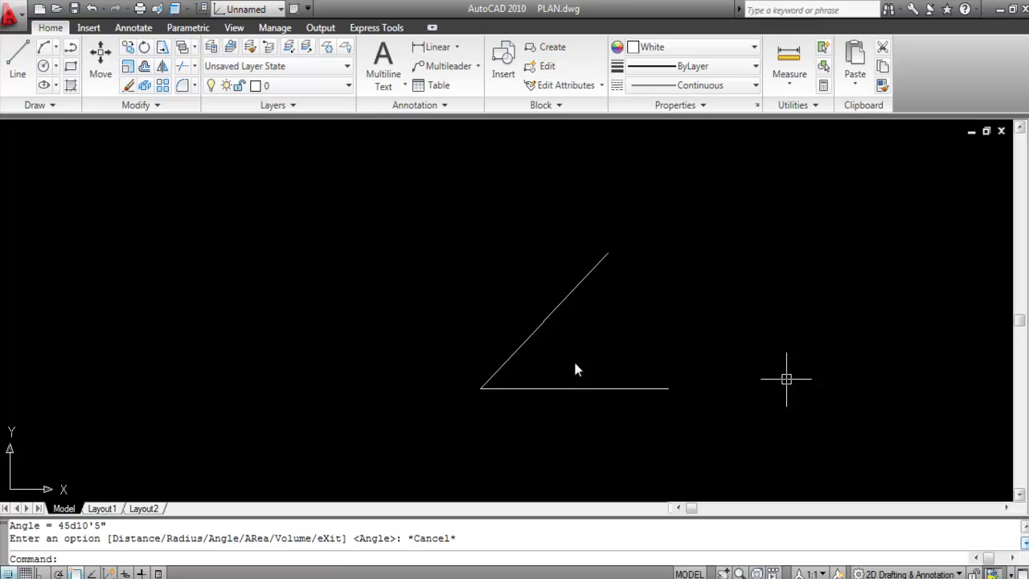
Step: Window-select both existing lines and erase them
click(696, 420)
click(437, 246)
key(Delete)
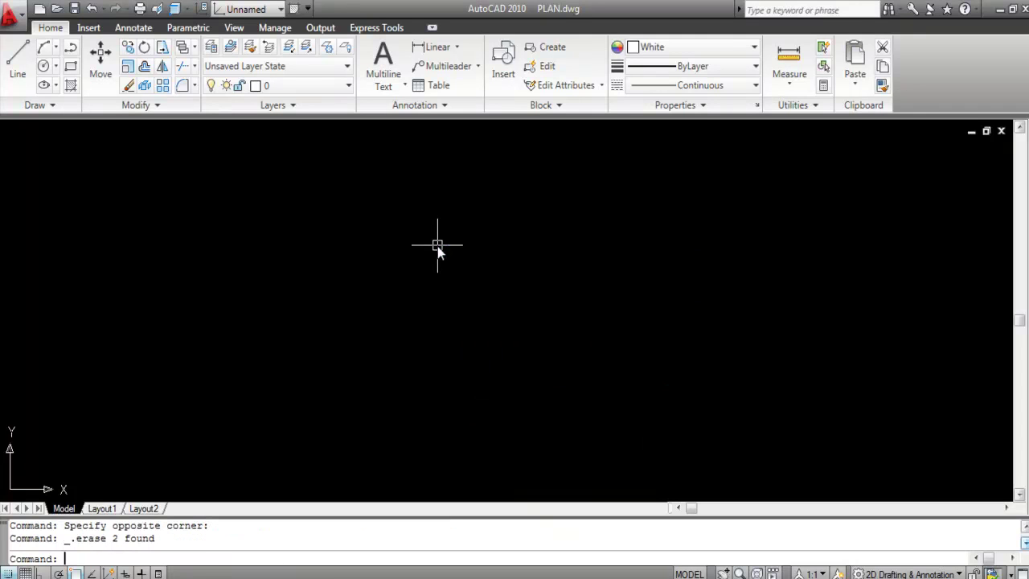
text(L)
key(Return)
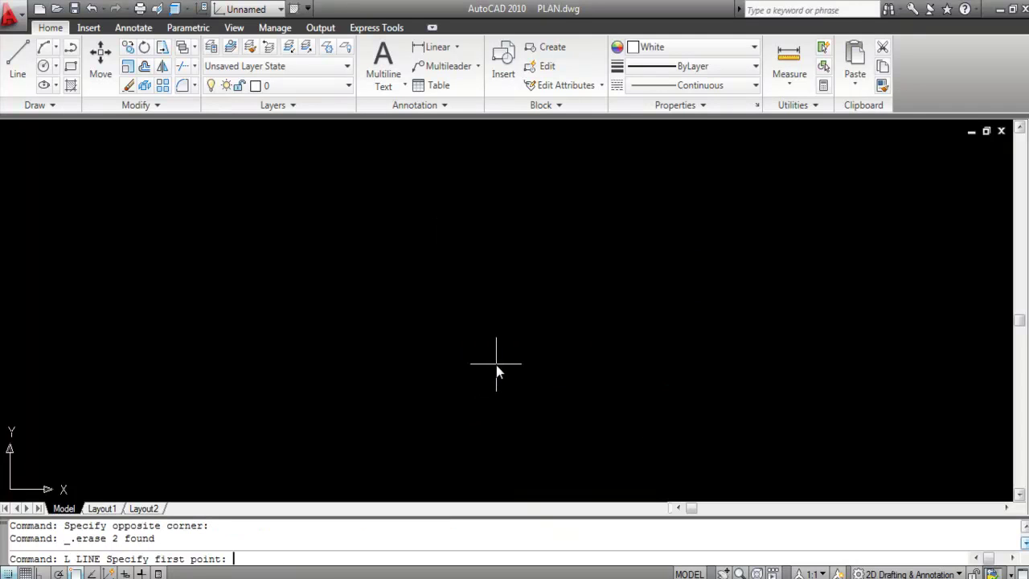
click(418, 378)
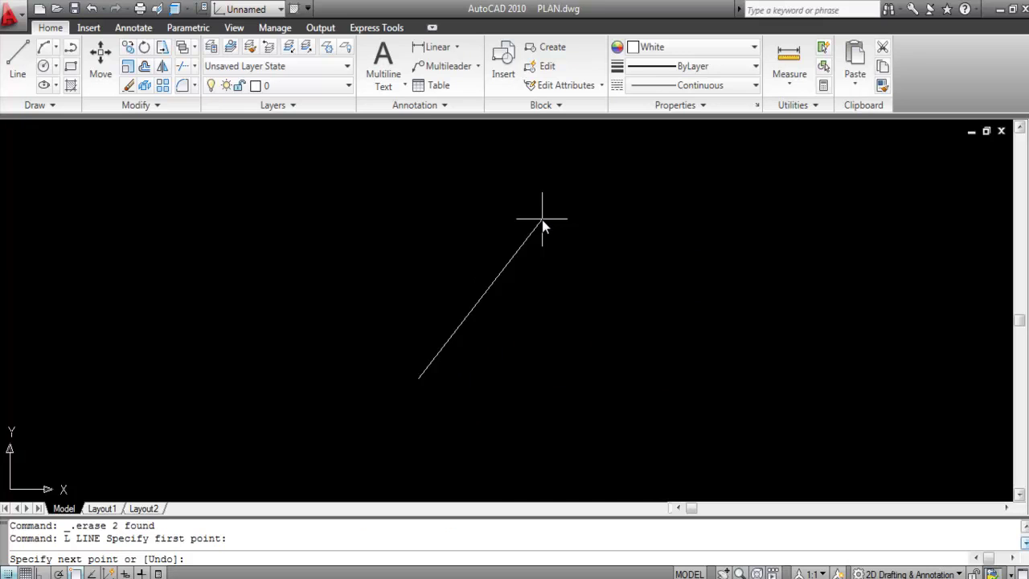
text(@10'<60D5'2")
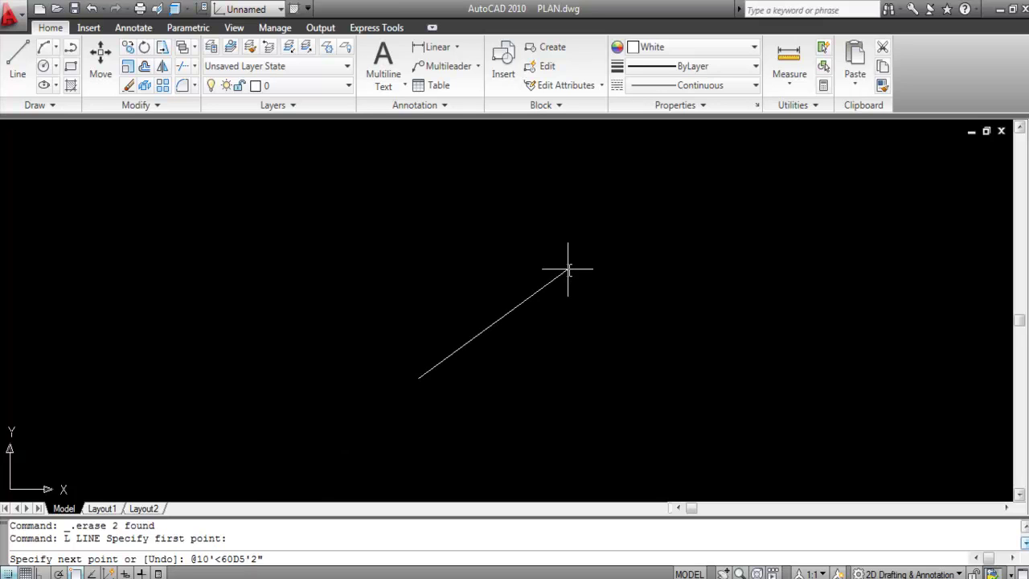
key(Return)
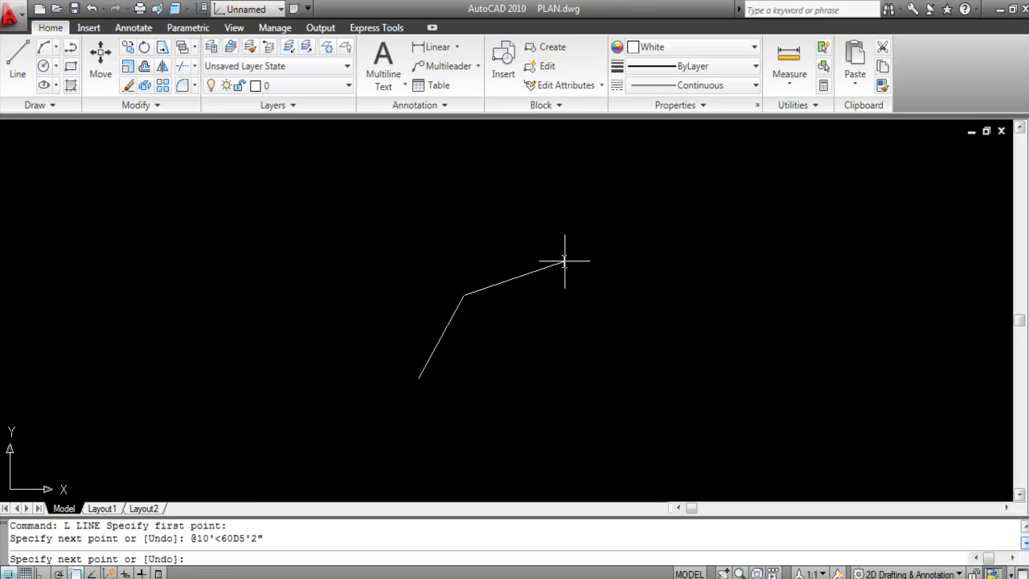
key(Escape)
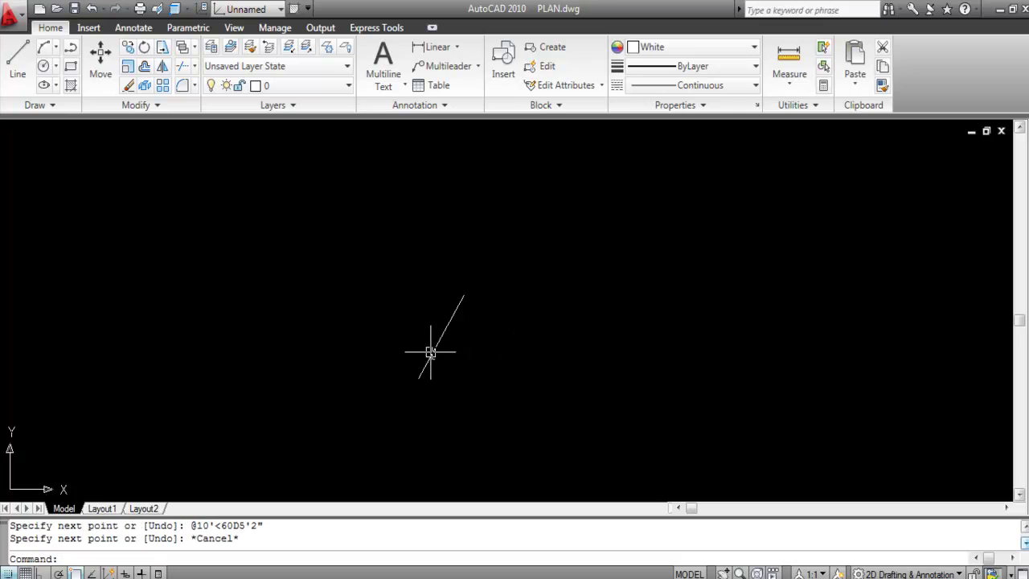
Step: LIST the new line to confirm its 10'-0" length and 60d5'2" angle
text(LI)
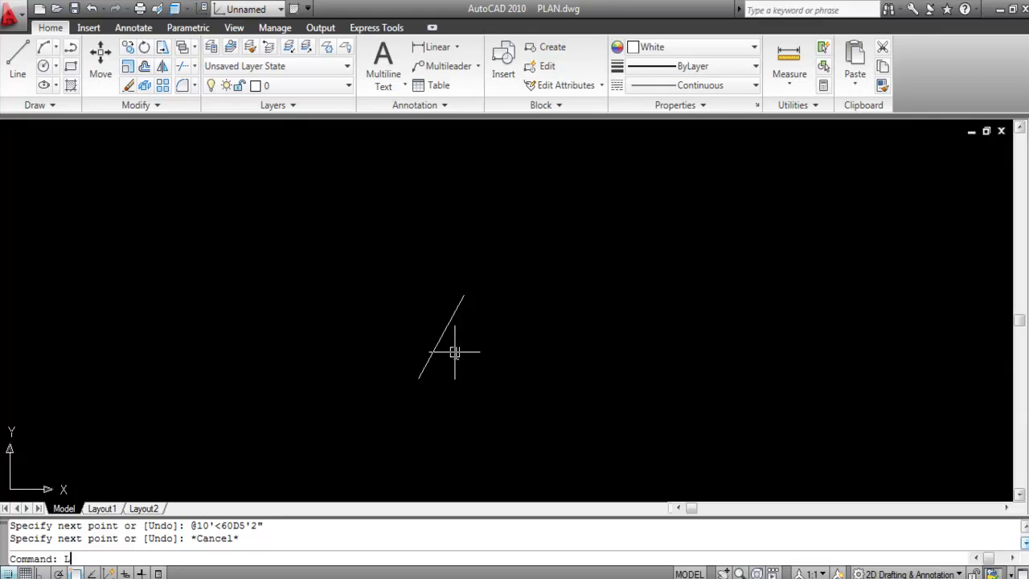
key(Return)
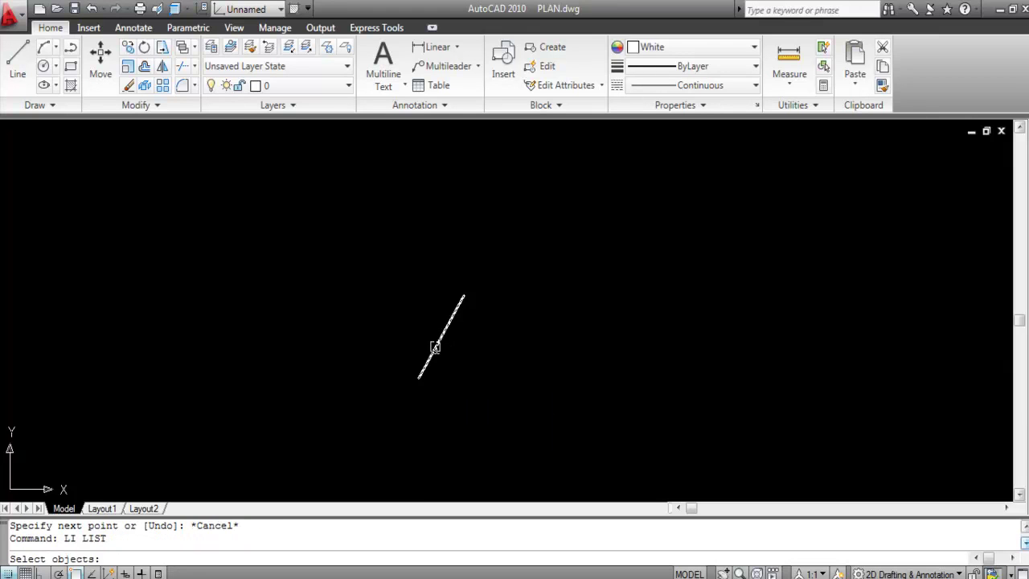
click(435, 346)
key(Return)
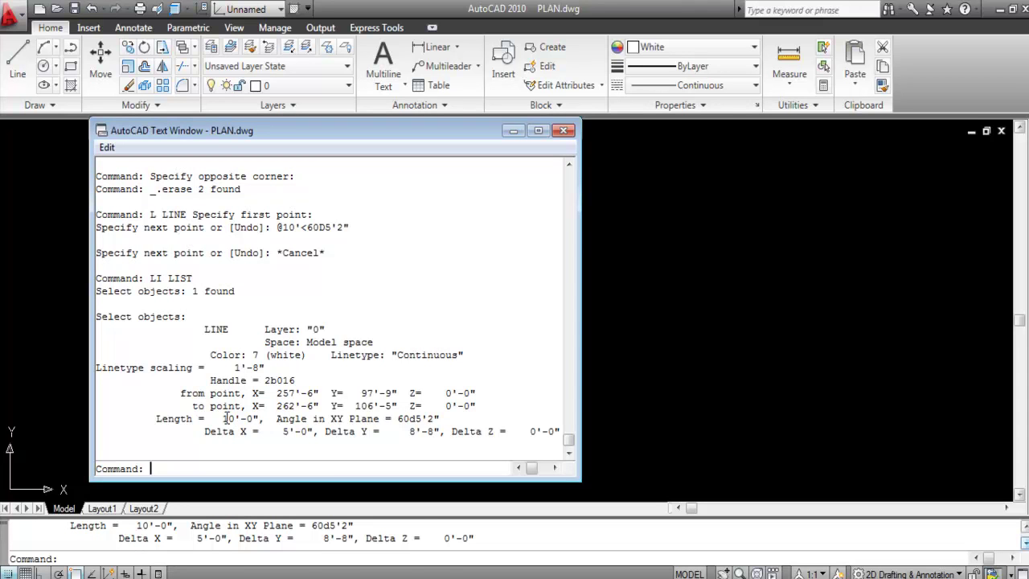
drag(222, 418, 259, 421)
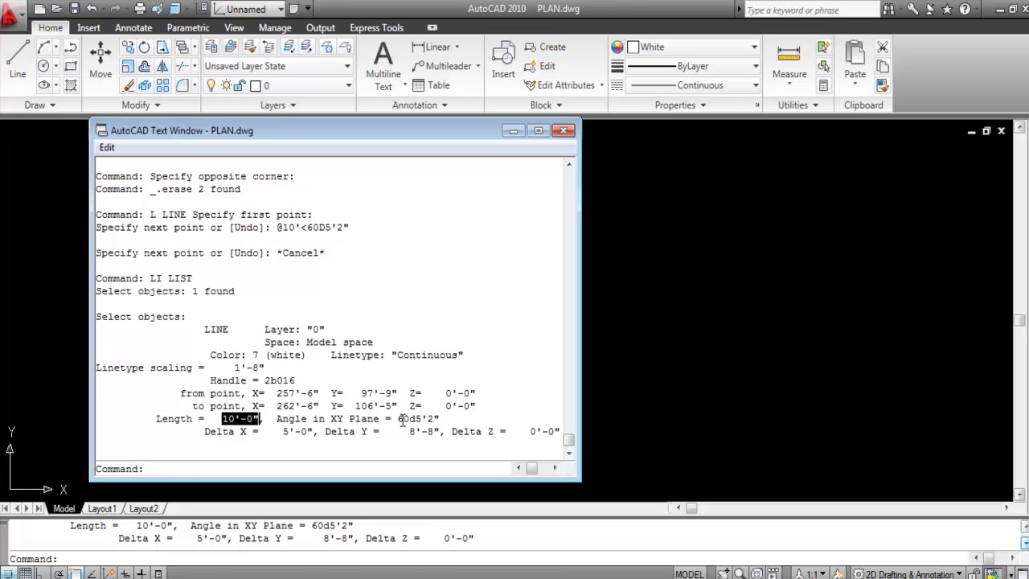
drag(442, 419, 397, 419)
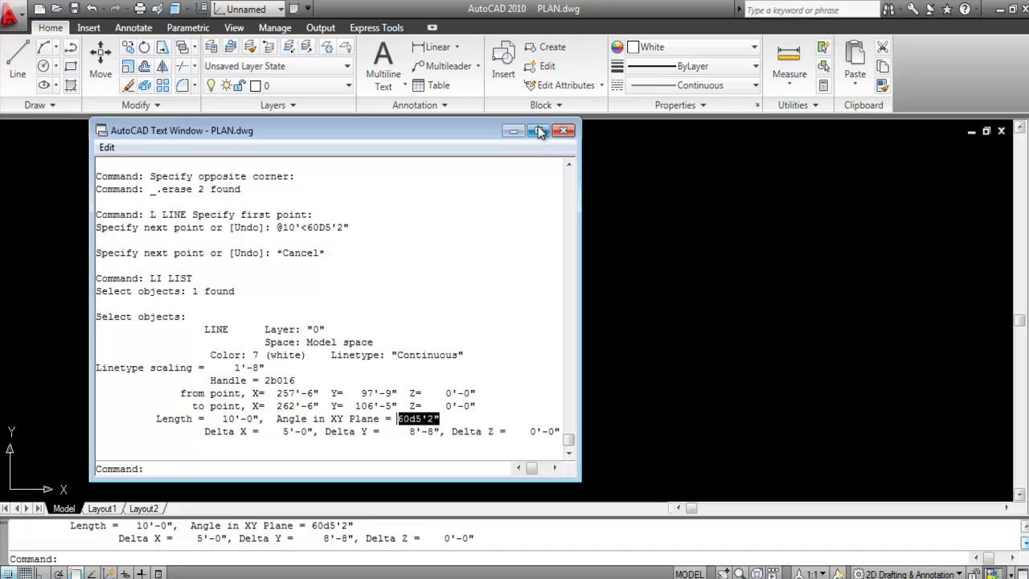
click(563, 130)
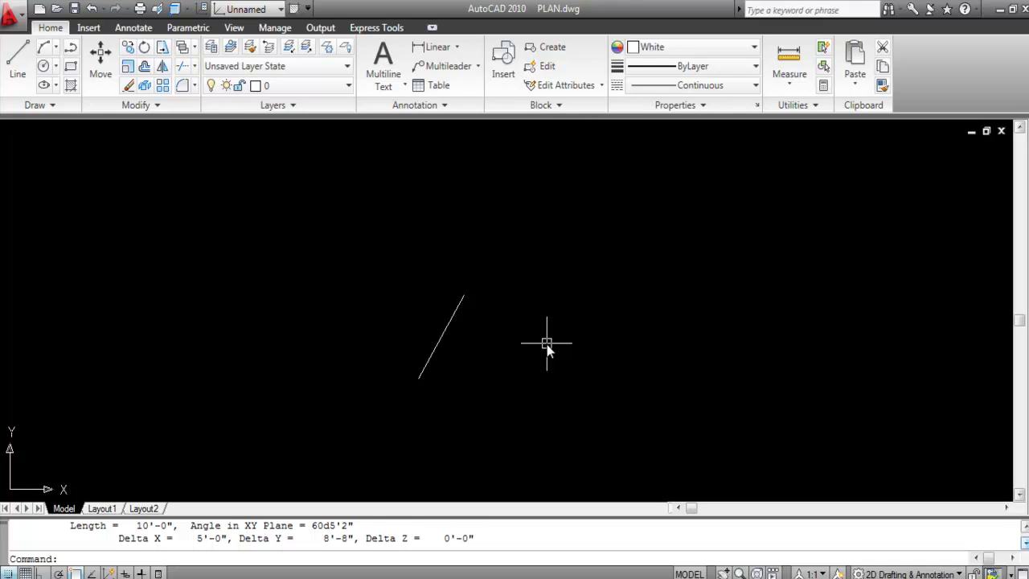
key(Escape)
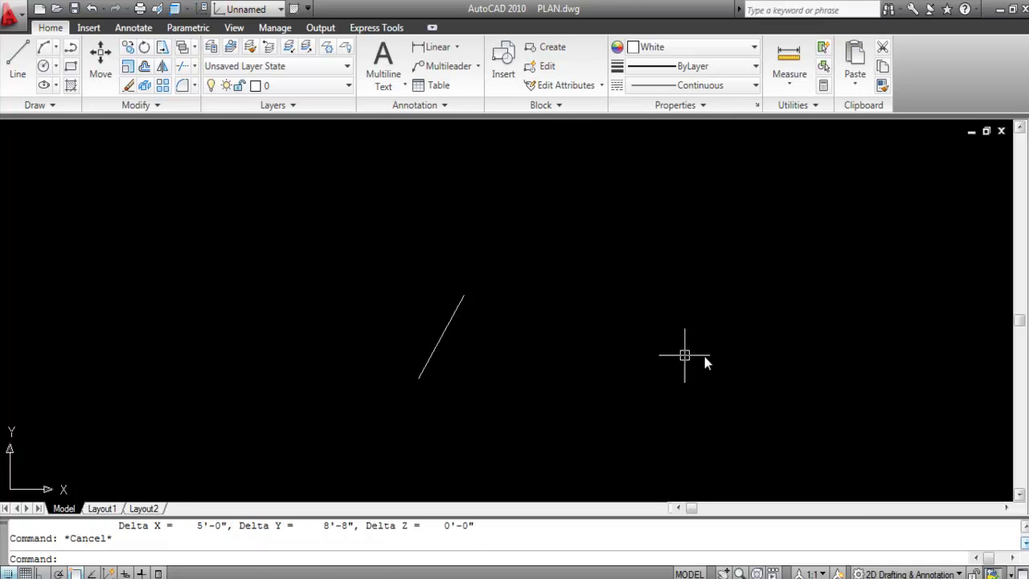